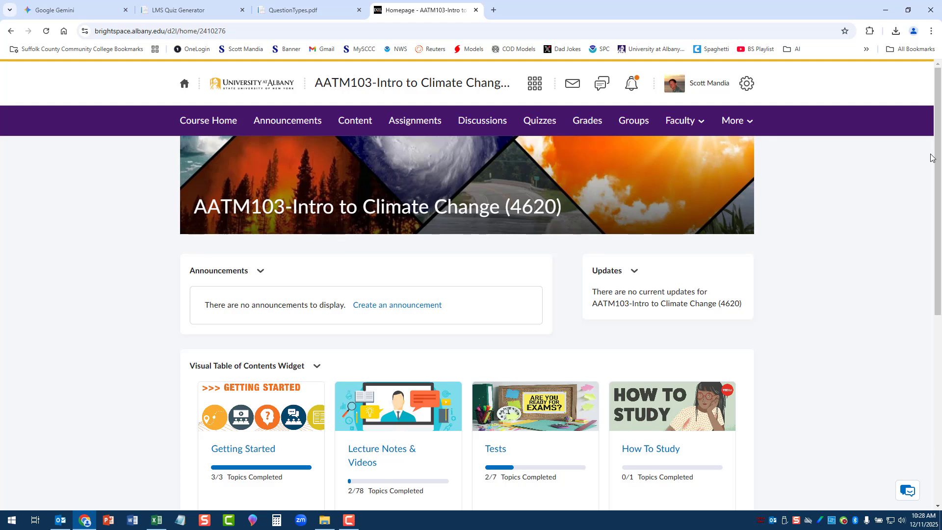
# Step: Open the Lecture Notes & Videos module from the course home page's visual table of contents
pyautogui.moveTo(939, 149); pyautogui.dragTo(940, 170)
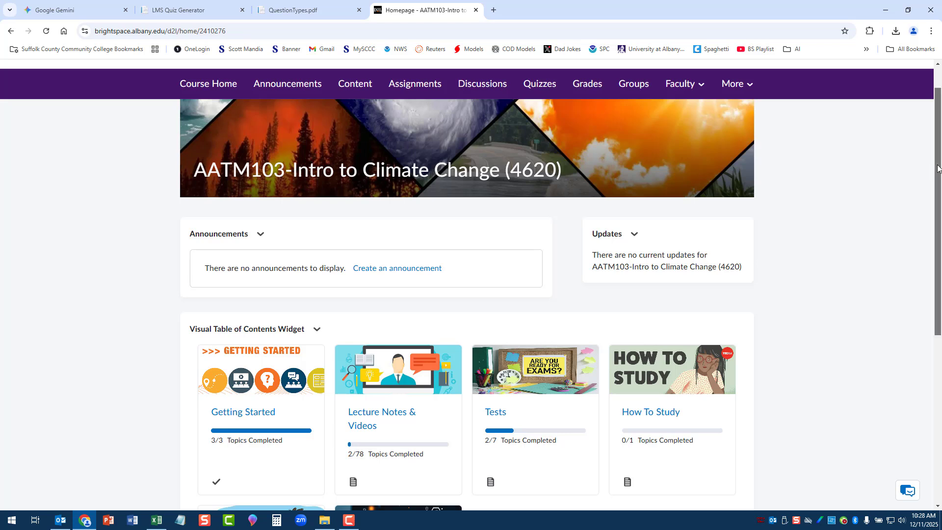
pyautogui.moveTo(937, 168); pyautogui.dragTo(938, 242)
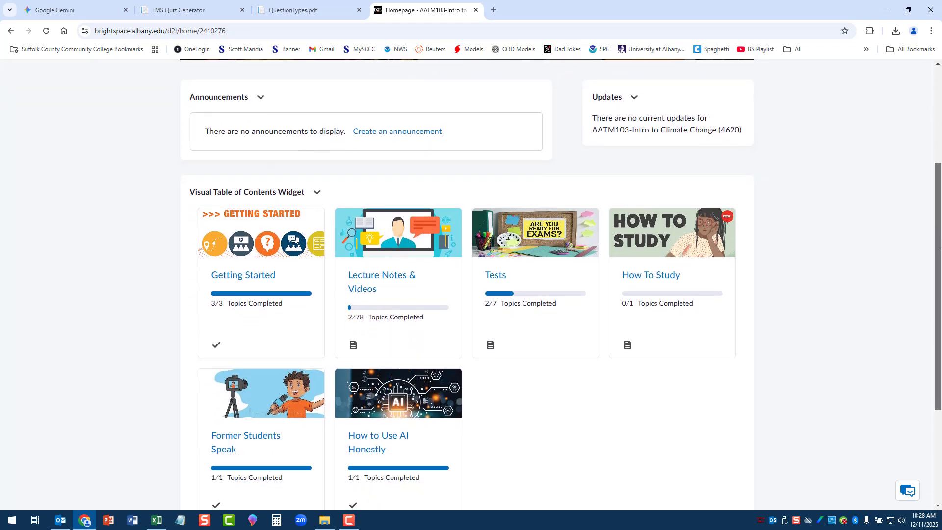
pyautogui.click(370, 281)
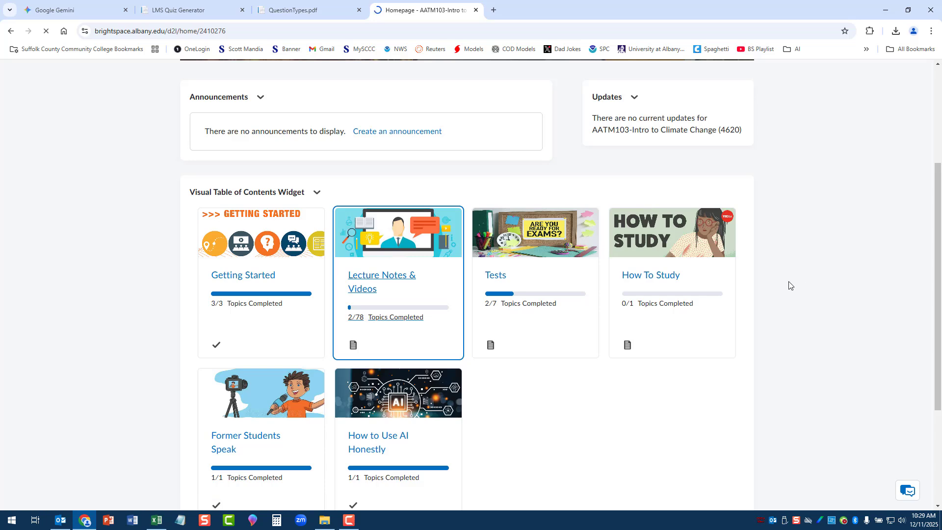
# Step: Look through the topics under So What Is Up with This Weather? and open the Learning Outcomes page
pyautogui.scroll(-3, 789, 287)
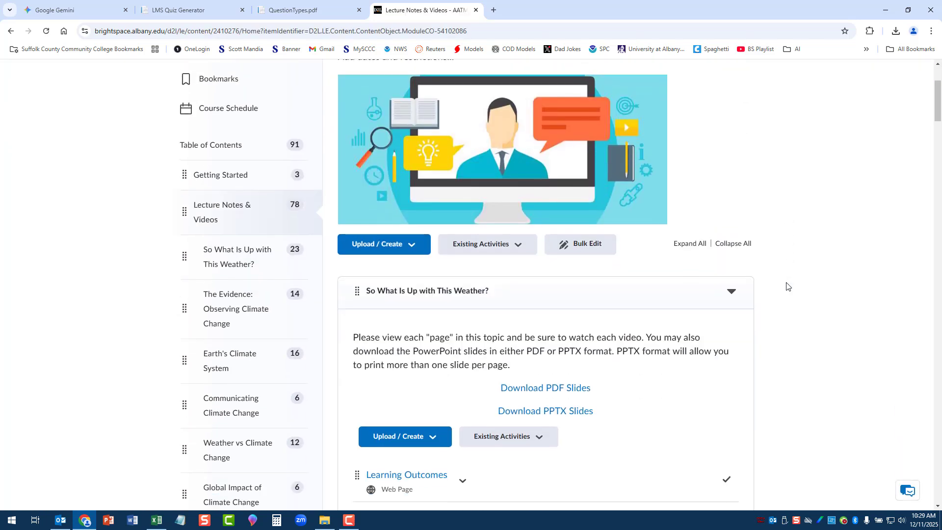
pyautogui.scroll(-5, 787, 287)
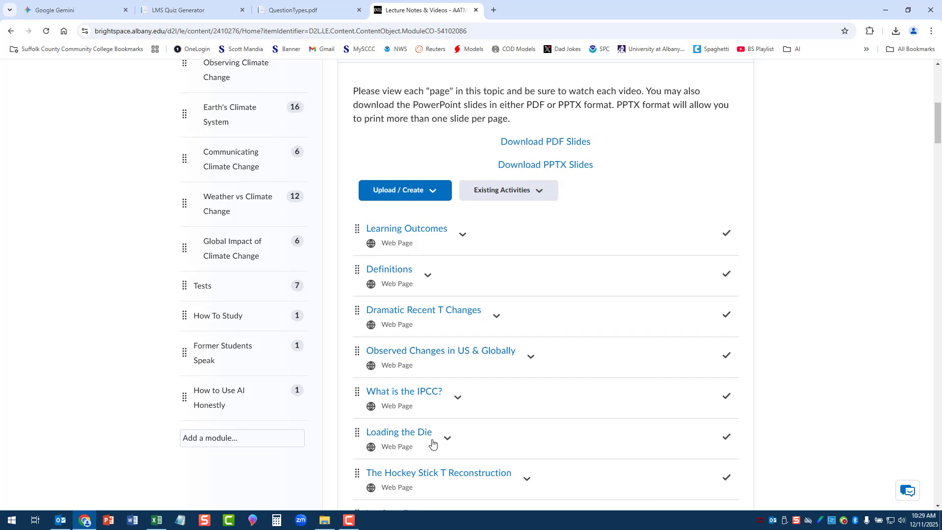
pyautogui.scroll(-10, 505, 146)
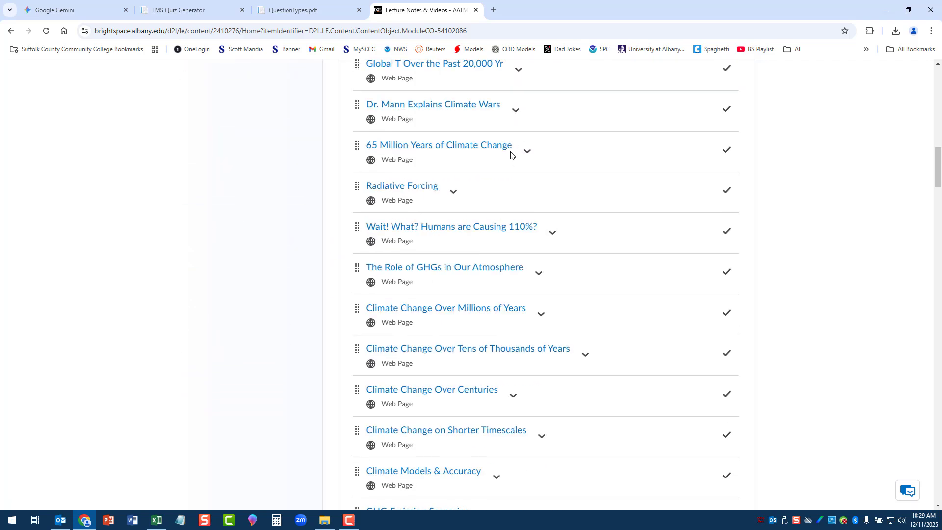
pyautogui.scroll(-10, 510, 154)
pyautogui.scroll(12, 545, 168)
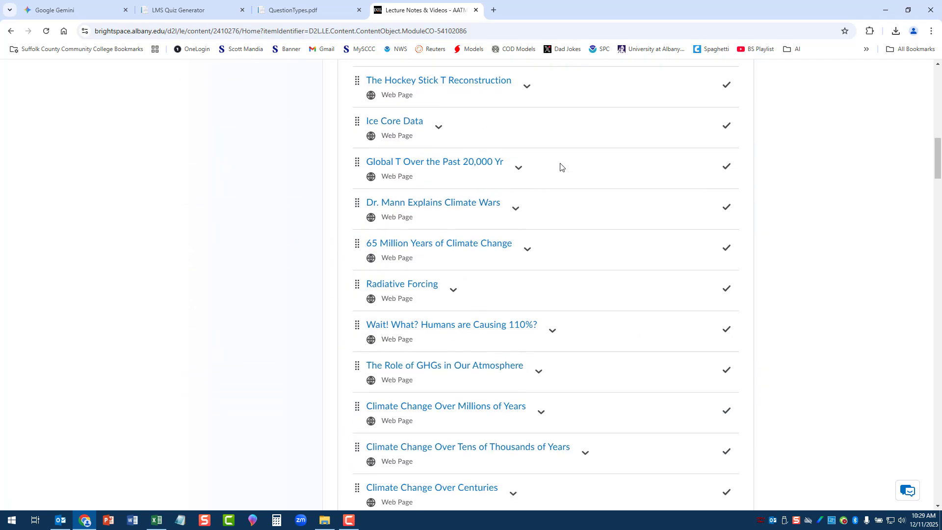
pyautogui.scroll(6, 559, 166)
pyautogui.scroll(-1, 550, 161)
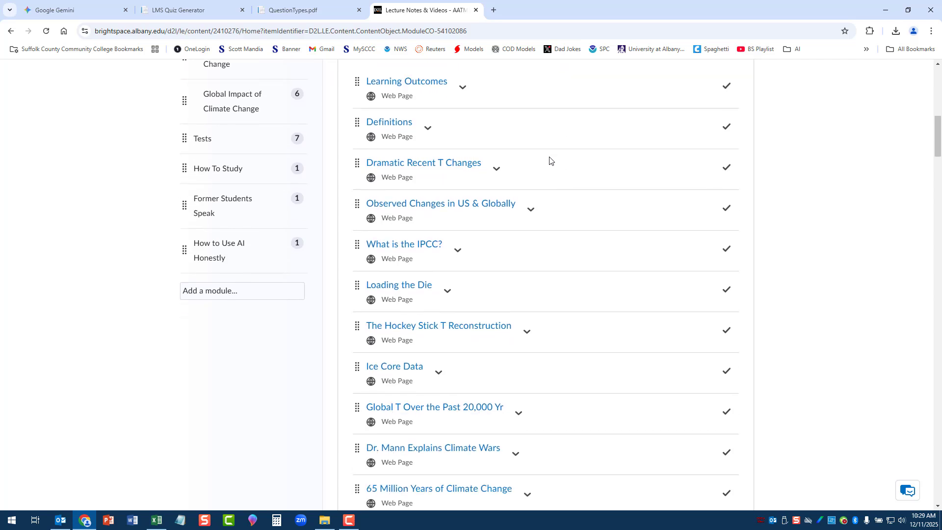
pyautogui.click(438, 87)
# Step: Advance from Learning Outcomes past the Definitions page to the Dramatic Recent T Changes page
pyautogui.scroll(-1, 623, 294)
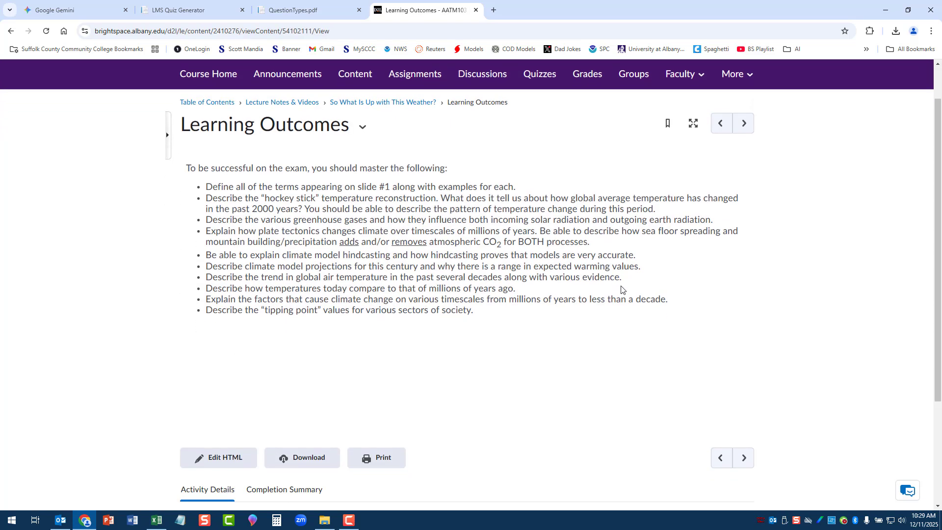
pyautogui.click(744, 457)
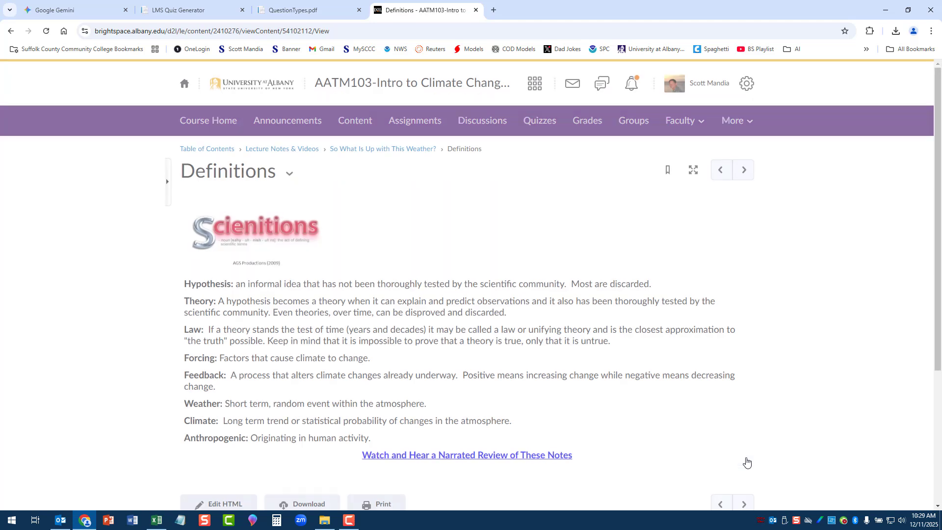
pyautogui.scroll(-2, 704, 361)
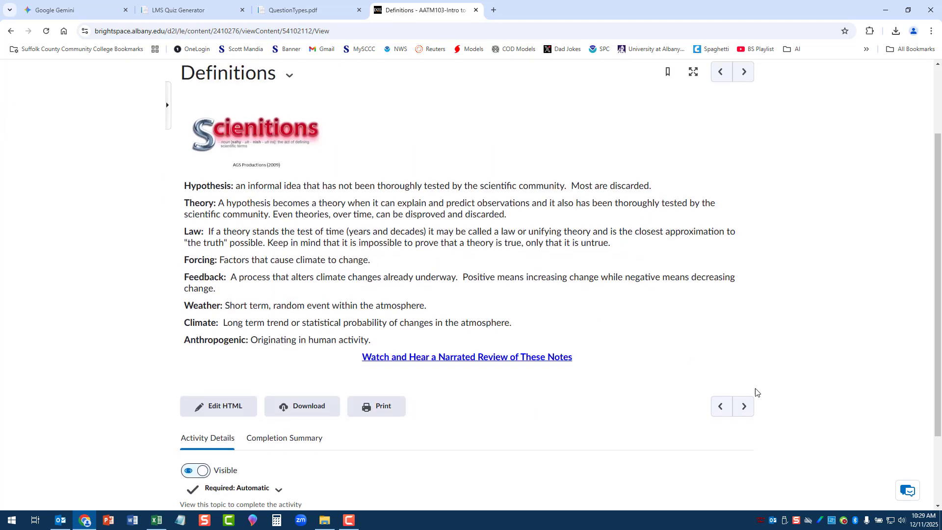
pyautogui.click(744, 406)
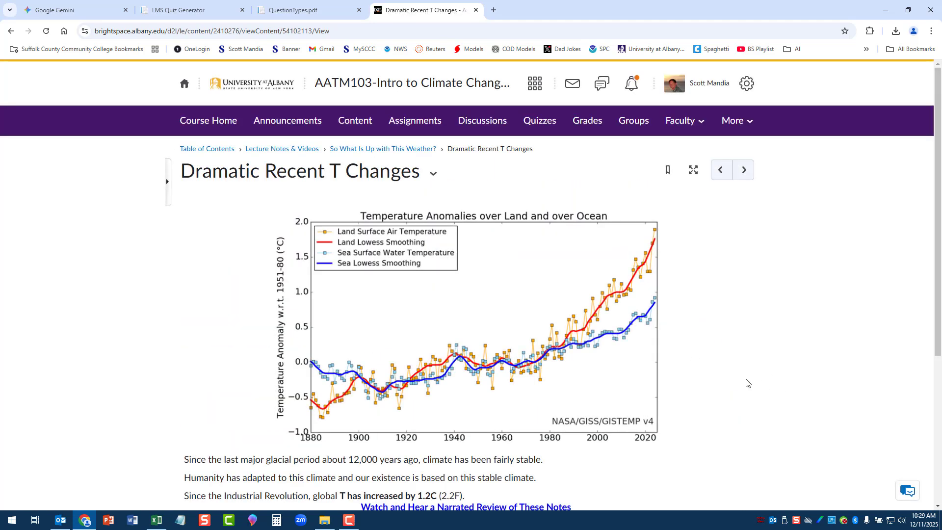
# Step: Copy the address of the "Watch and Hear a Narrated Review of These Notes" link below the temperature chart
pyautogui.scroll(-5, 746, 373)
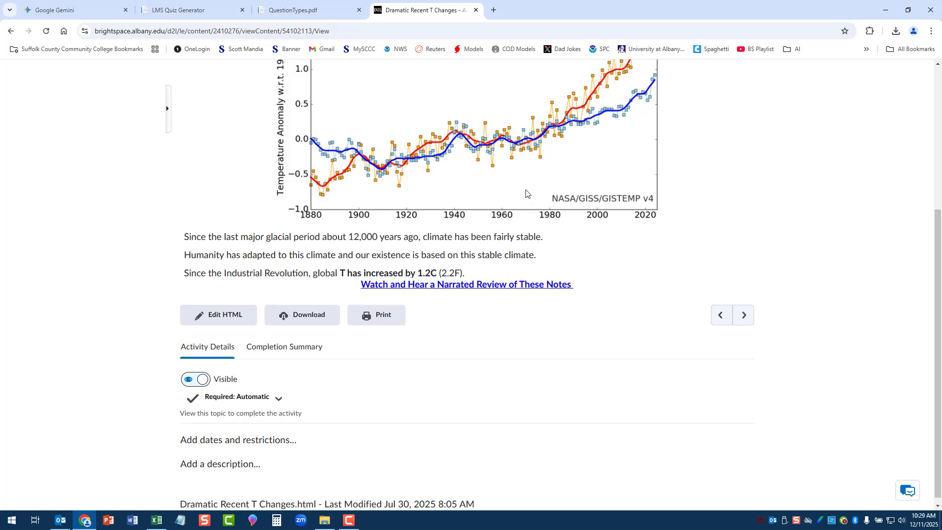
pyautogui.scroll(1, 526, 194)
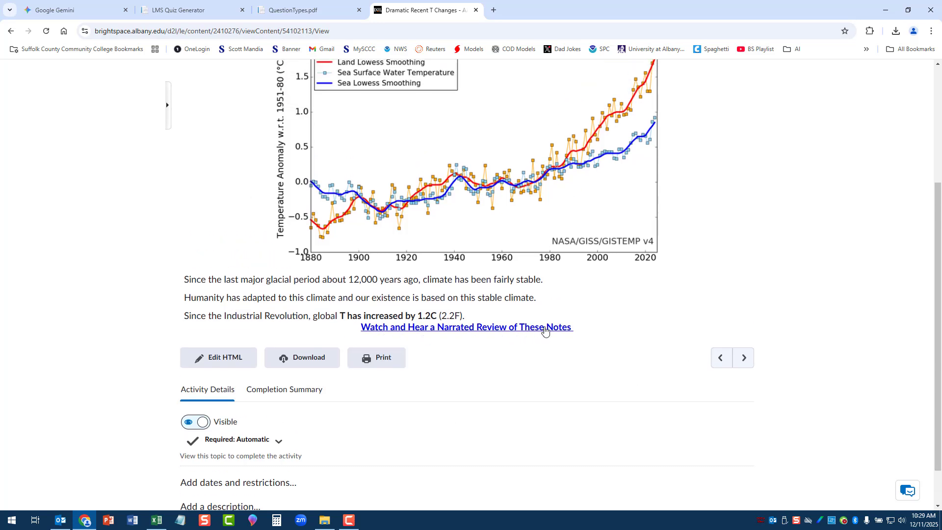
pyautogui.scroll(1, 537, 332)
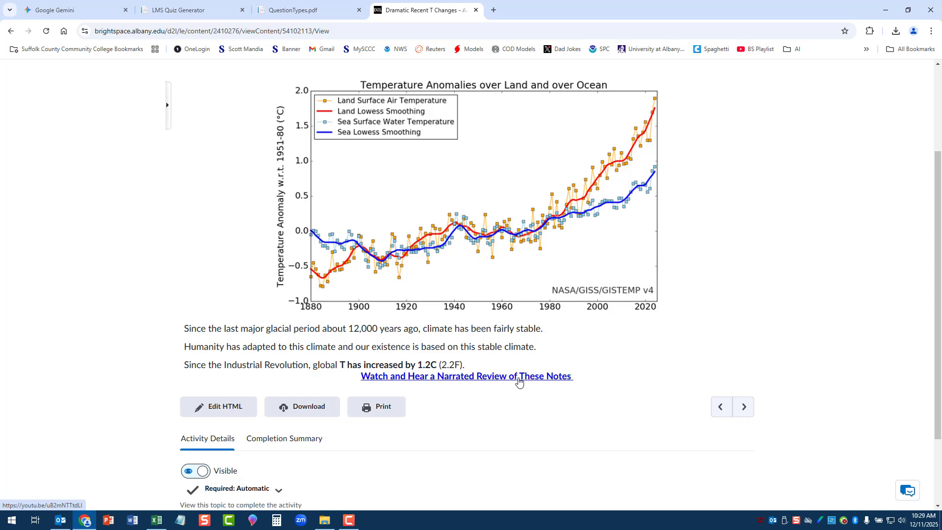
pyautogui.rightClick(488, 381)
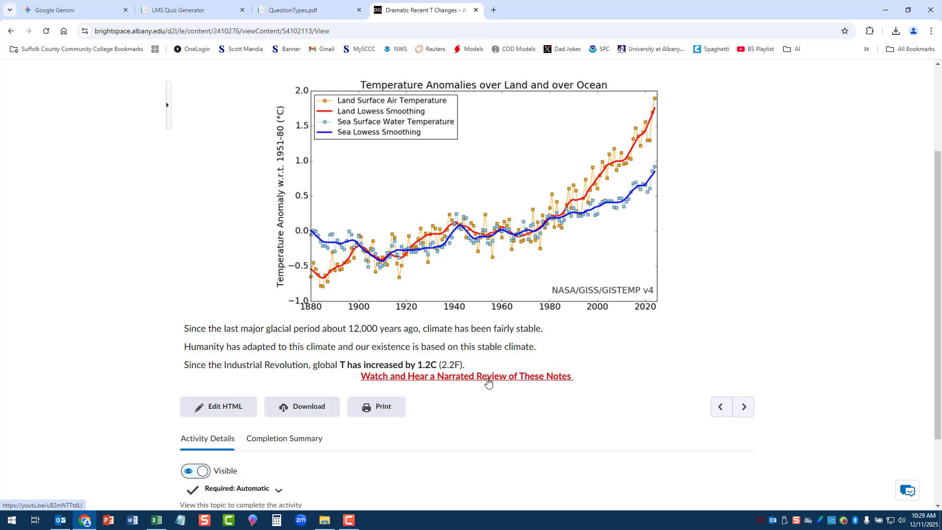
pyautogui.click(520, 454)
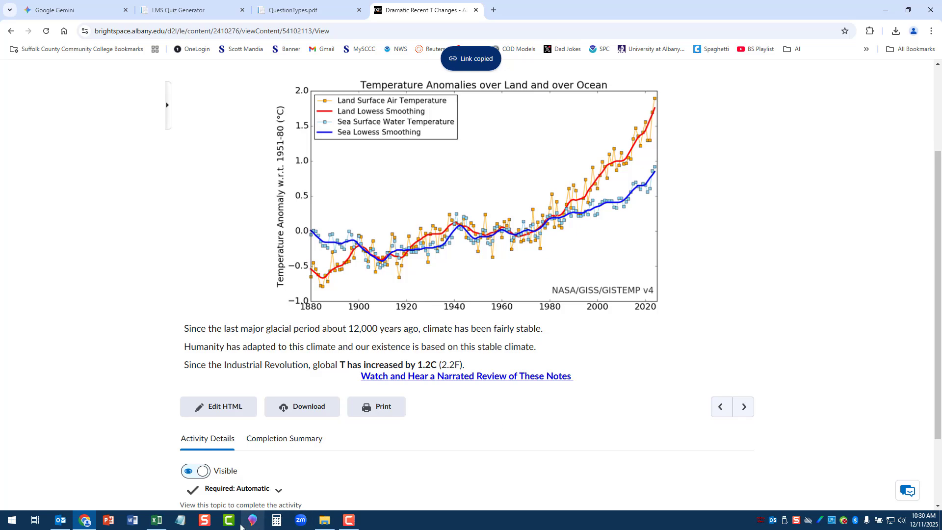
# Step: Switch to Notepad, paste the copied video link into the blank document, and return to the course page
pyautogui.click(180, 521)
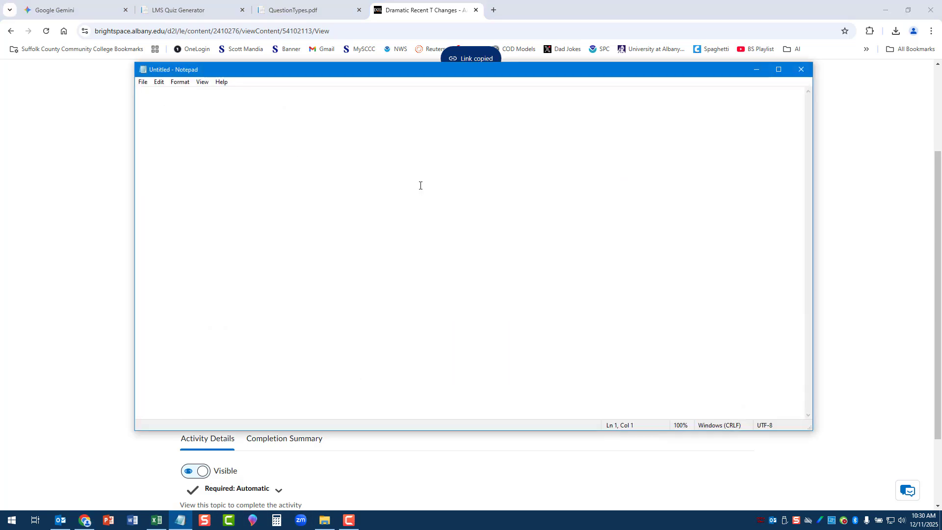
pyautogui.hotkey('ctrl', 'v')
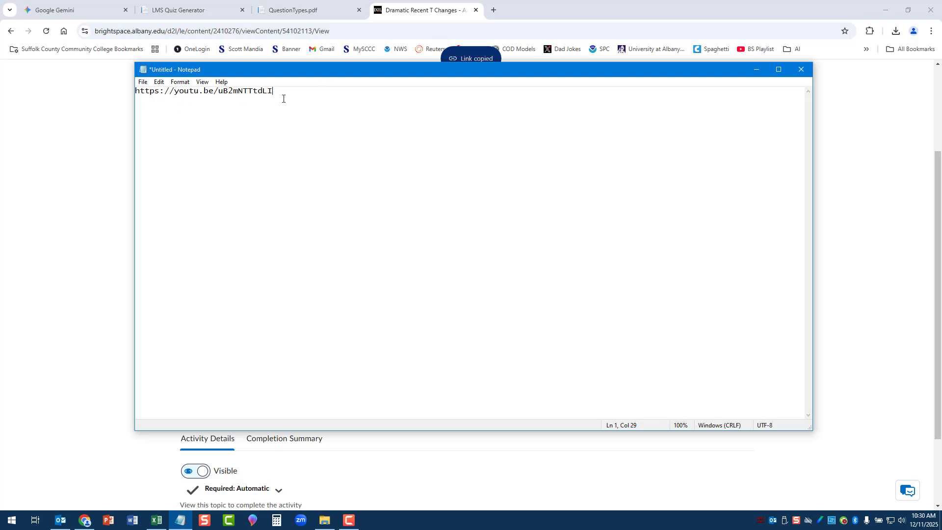
pyautogui.moveTo(341, 72); pyautogui.dragTo(346, 87)
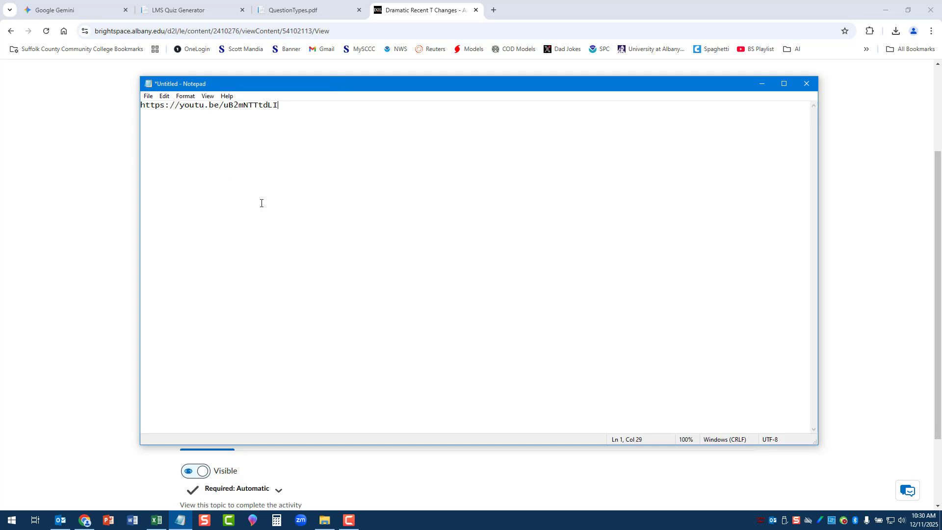
pyautogui.click(882, 81)
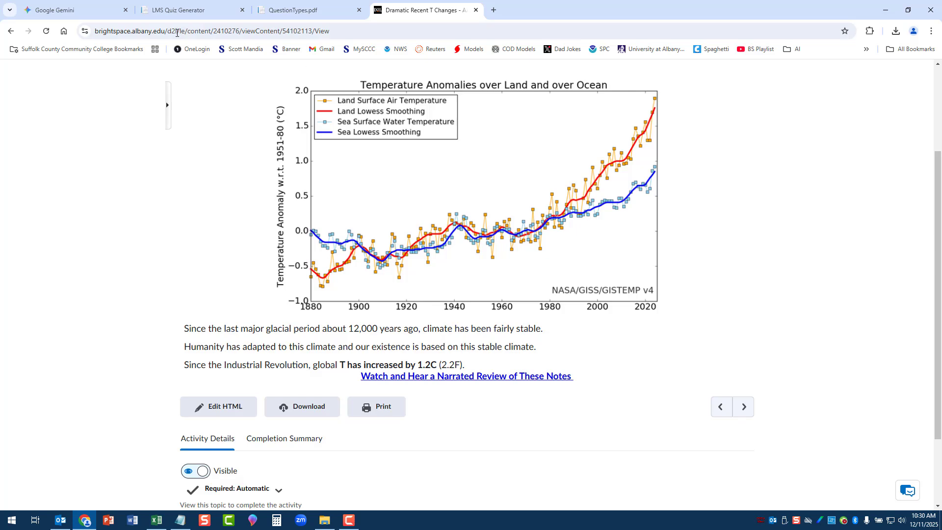
# Step: Switch to the Google Gemini quiz chat and check its file-attachment options and the video link kept in Notepad
pyautogui.click(55, 14)
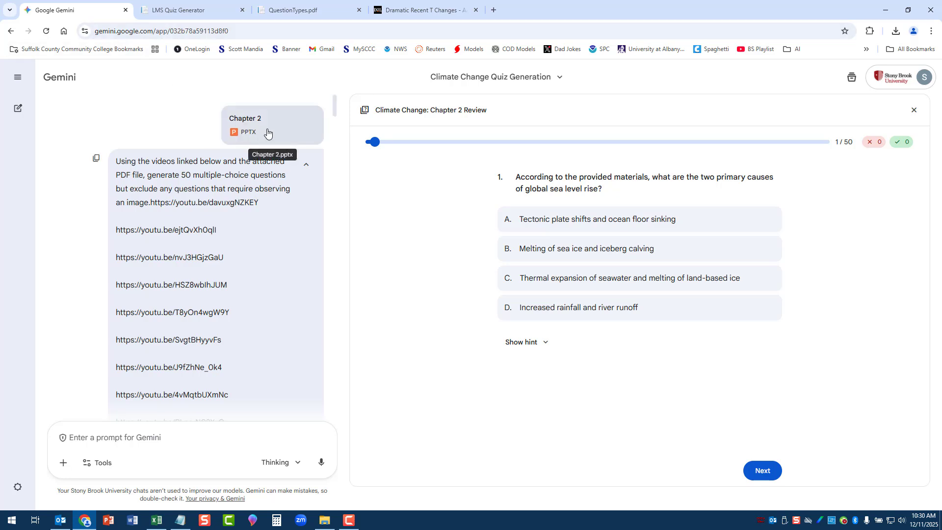
pyautogui.click(63, 464)
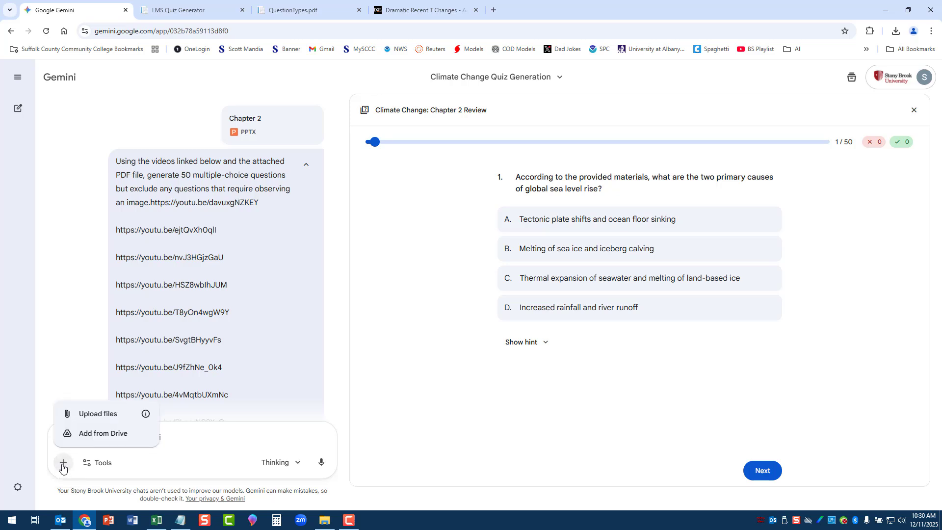
pyautogui.click(63, 467)
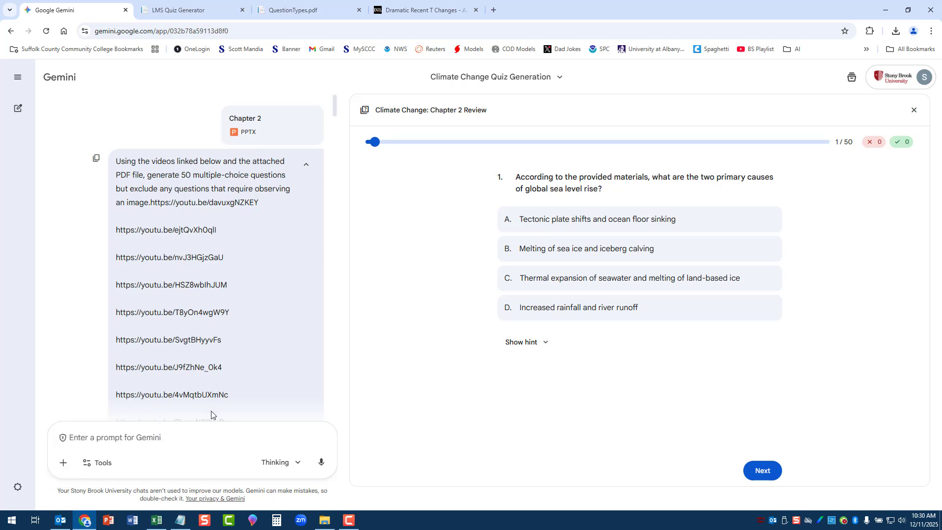
pyautogui.click(180, 520)
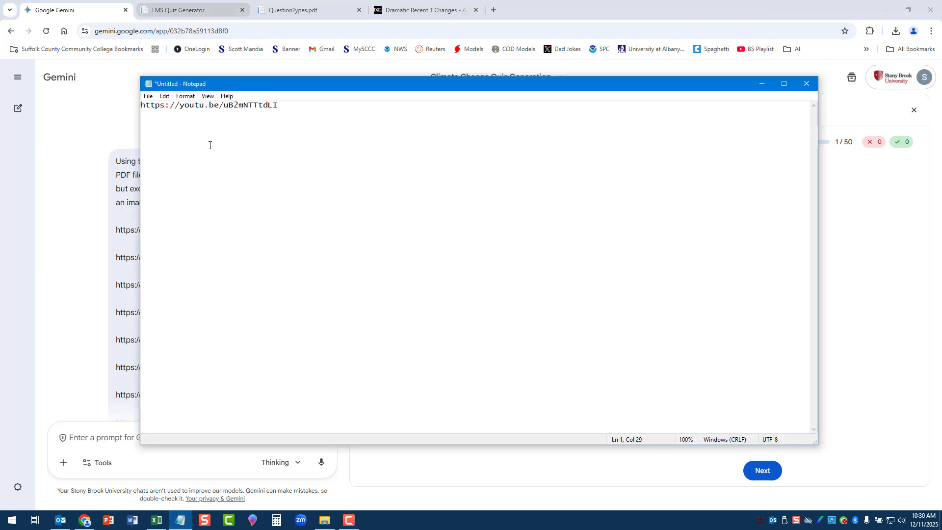
pyautogui.click(762, 83)
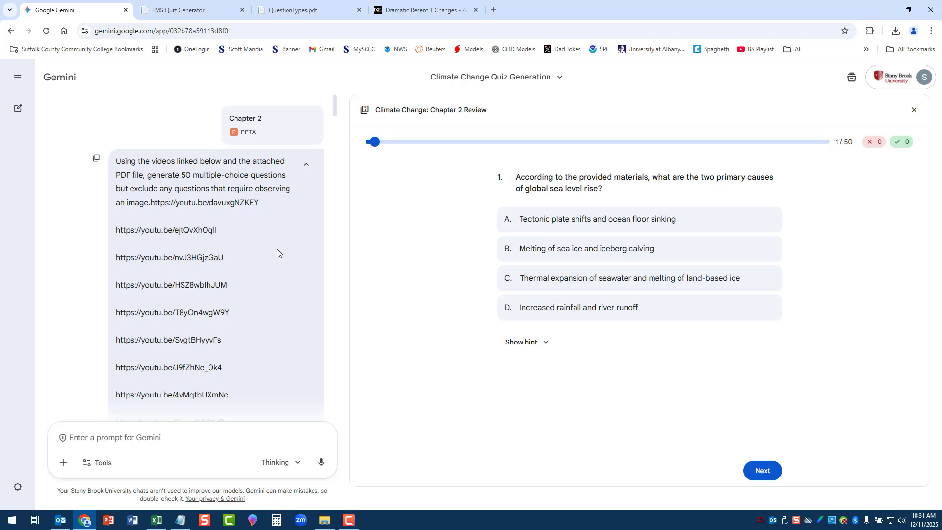
# Step: Examine the Gemini conversation from the video-link prompt through the generated quiz, the Brightspace CSV conversion and the reformatting request
pyautogui.scroll(-1, 294, 266)
pyautogui.scroll(-3, 293, 265)
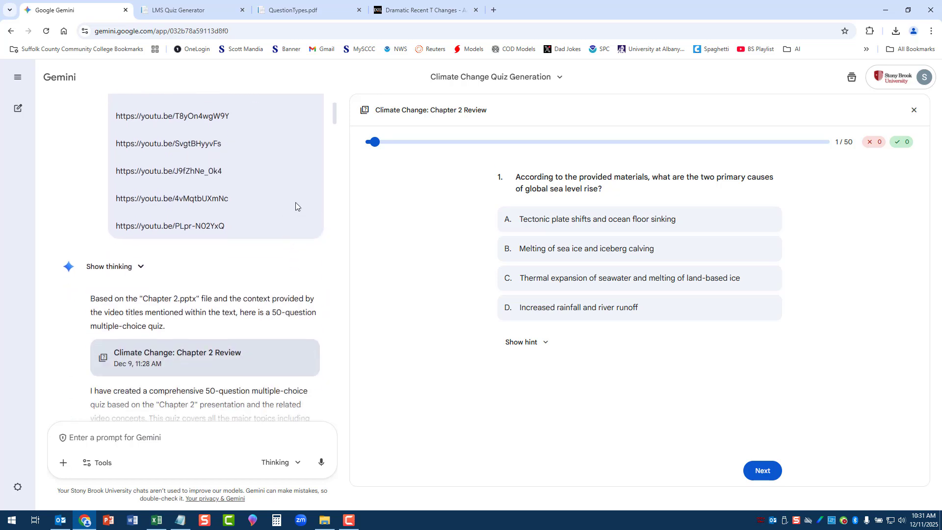
pyautogui.scroll(-3, 294, 231)
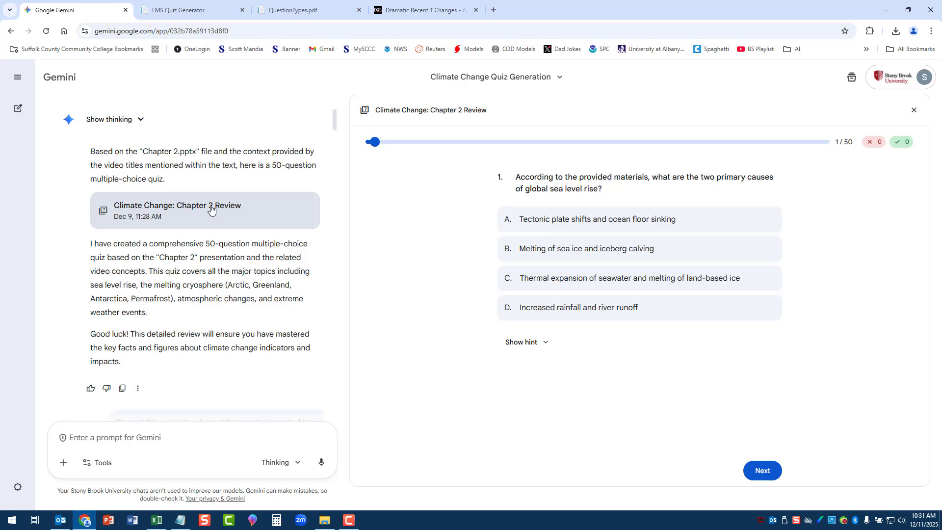
pyautogui.scroll(-4, 310, 212)
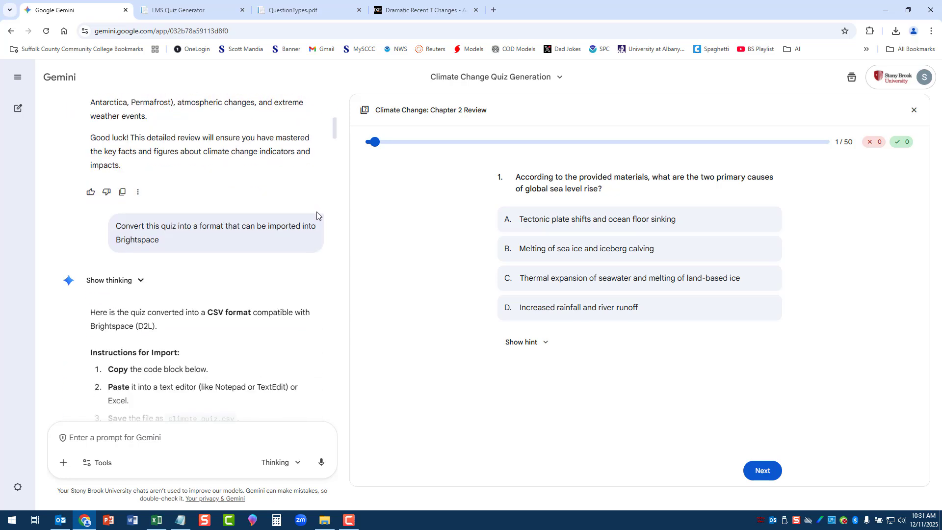
pyautogui.scroll(-1, 317, 216)
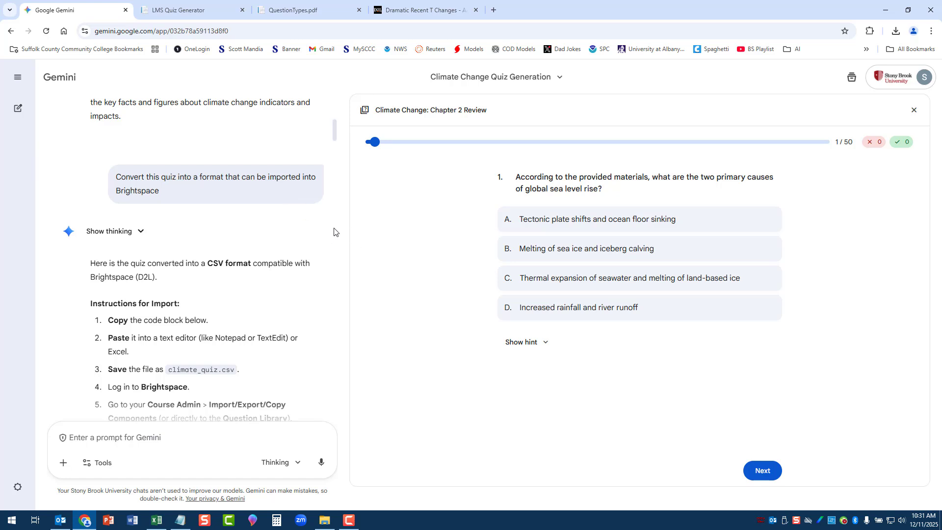
pyautogui.scroll(-2, 333, 232)
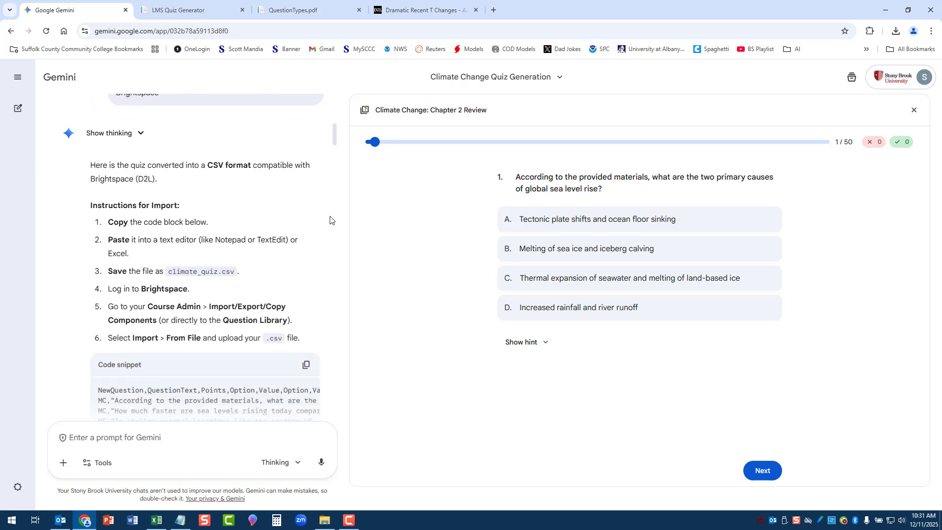
pyautogui.scroll(-5, 329, 216)
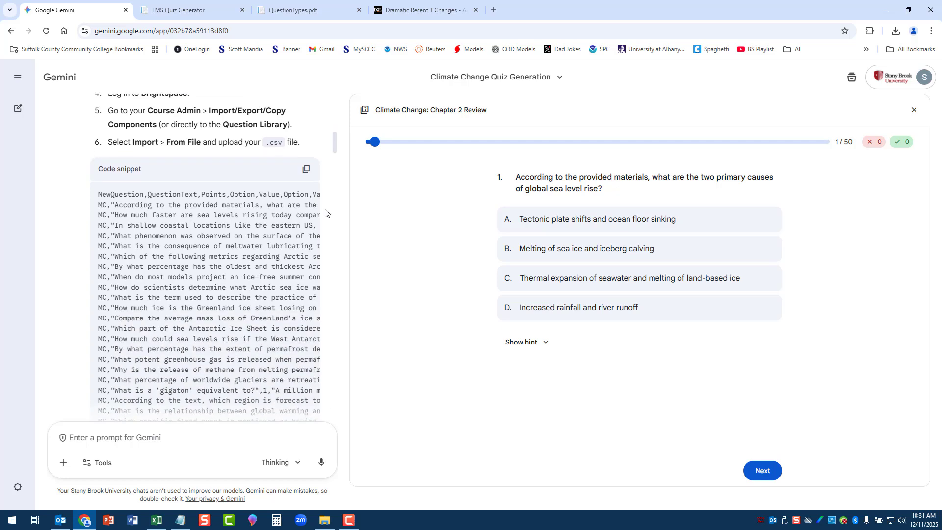
pyautogui.scroll(-10, 325, 212)
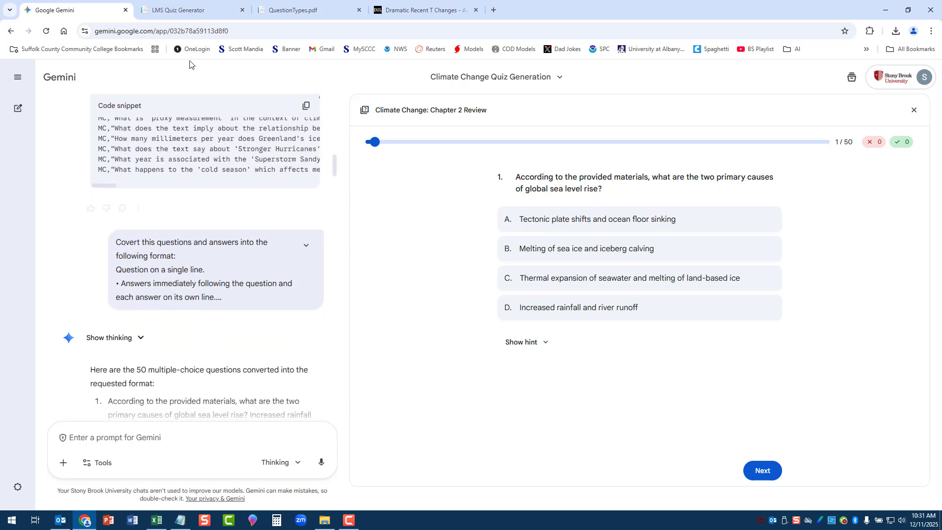
# Step: Switch to the LMS Quiz Generator page and examine its instructions, quiz name and first questions above the question list
pyautogui.click(182, 13)
pyautogui.scroll(5, 257, 130)
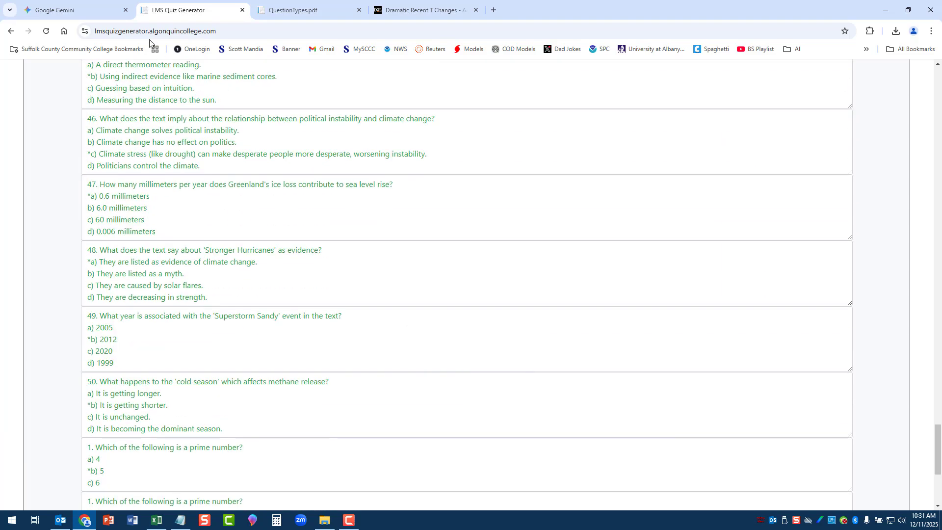
pyautogui.scroll(20, 305, 153)
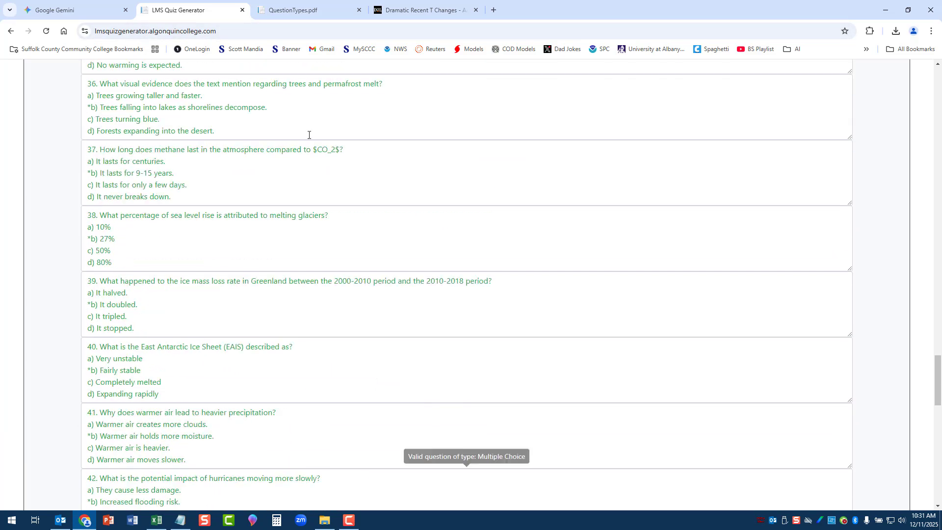
pyautogui.scroll(20, 309, 135)
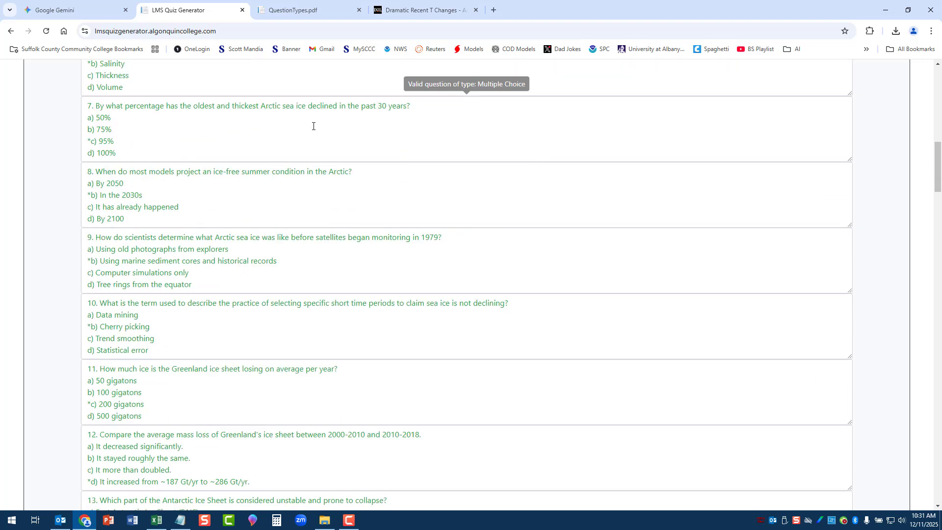
pyautogui.scroll(3, 318, 123)
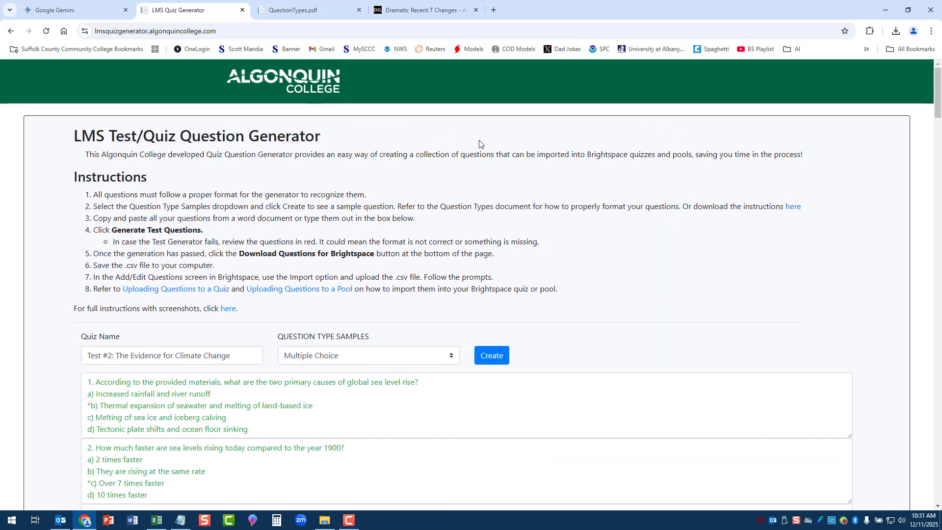
pyautogui.scroll(-3, 489, 146)
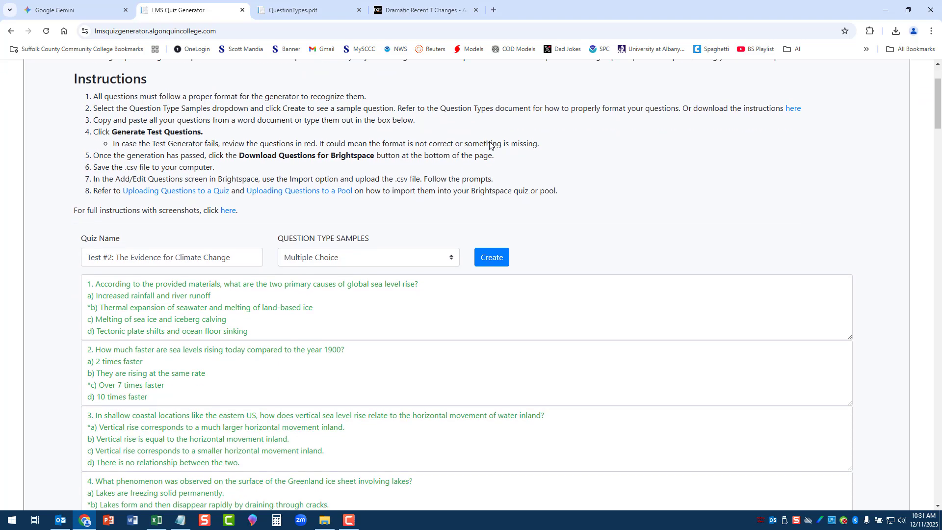
pyautogui.scroll(2, 508, 144)
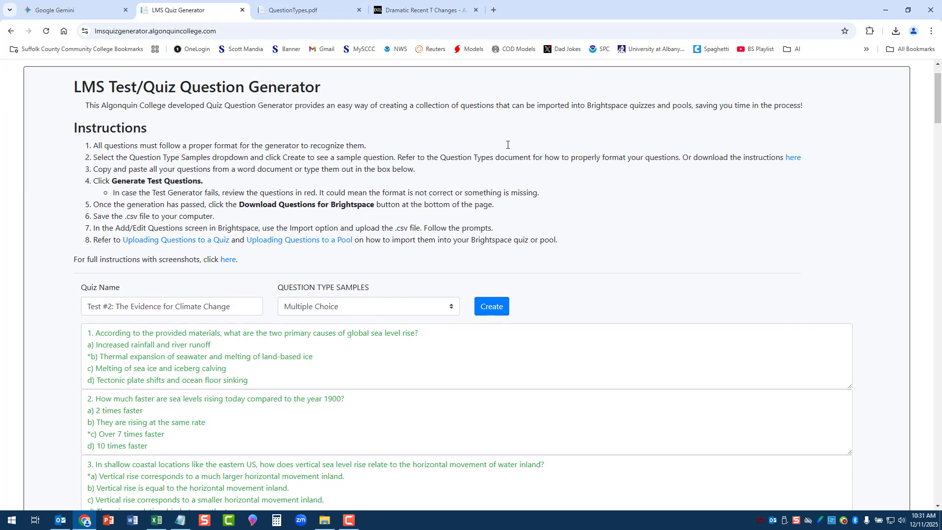
pyautogui.scroll(1, 507, 219)
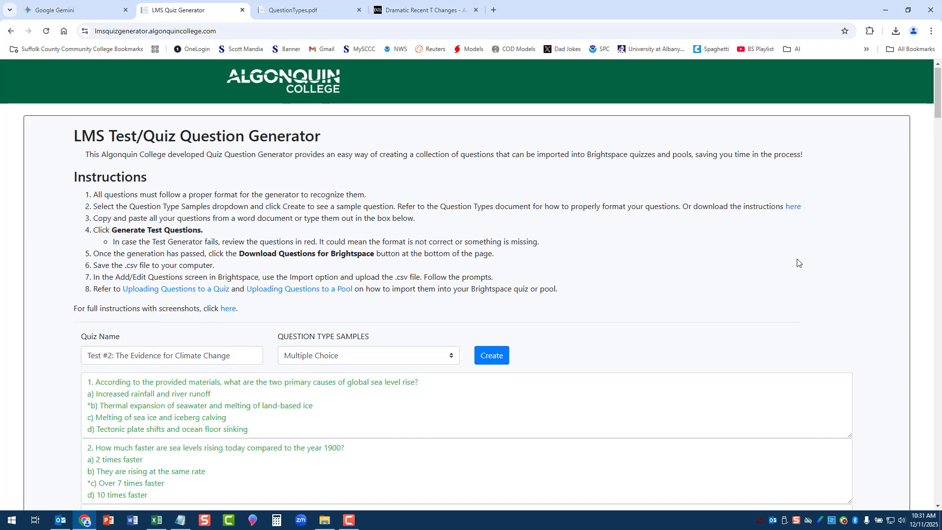
# Step: Open the linked question-format instructions in a new tab, close the duplicate QuestionTypes.pdf tab and view the Multiple Choice format
pyautogui.rightClick(794, 210)
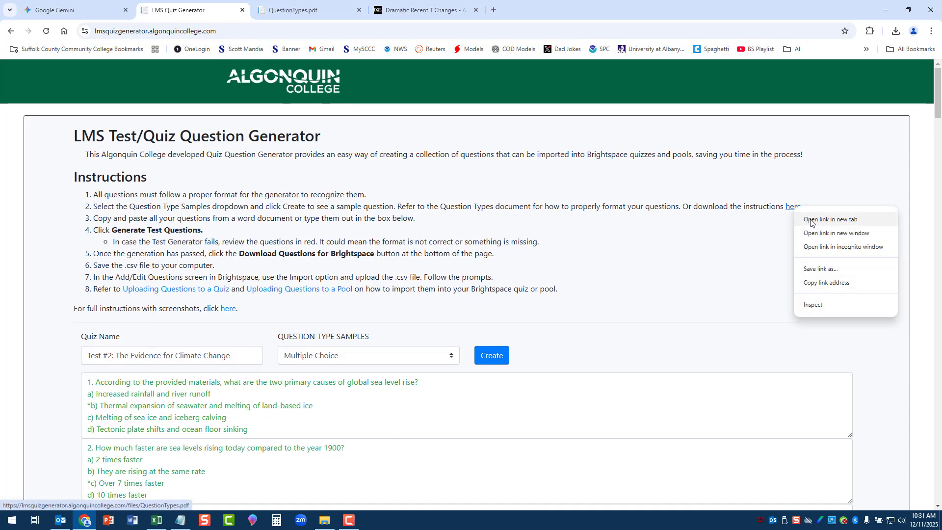
pyautogui.click(815, 219)
pyautogui.click(359, 10)
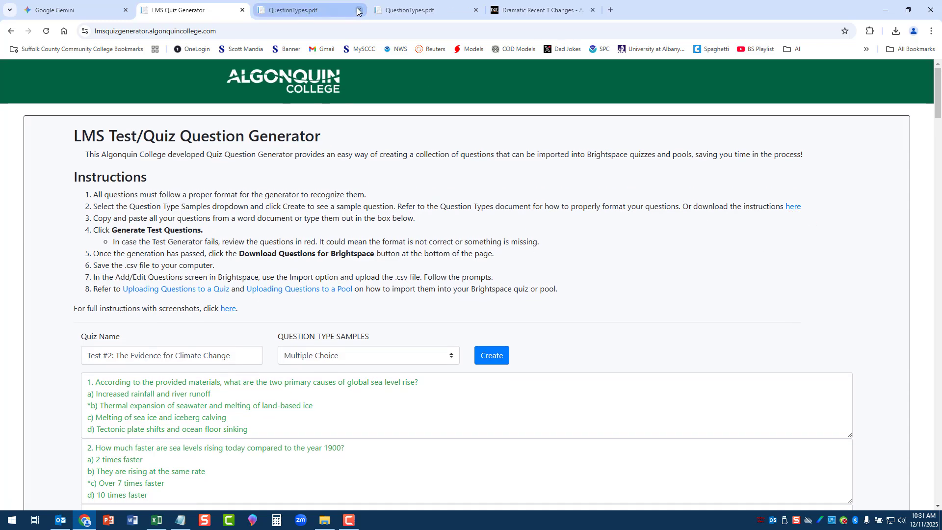
pyautogui.click(330, 9)
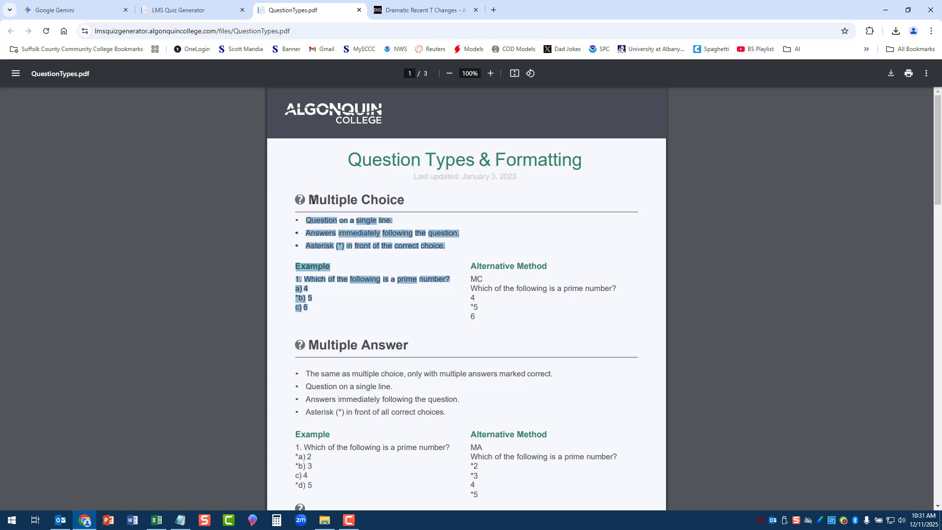
# Step: Return to the Gemini chat, expand the format-conversion prompt and read through the converted questions
pyautogui.click(89, 12)
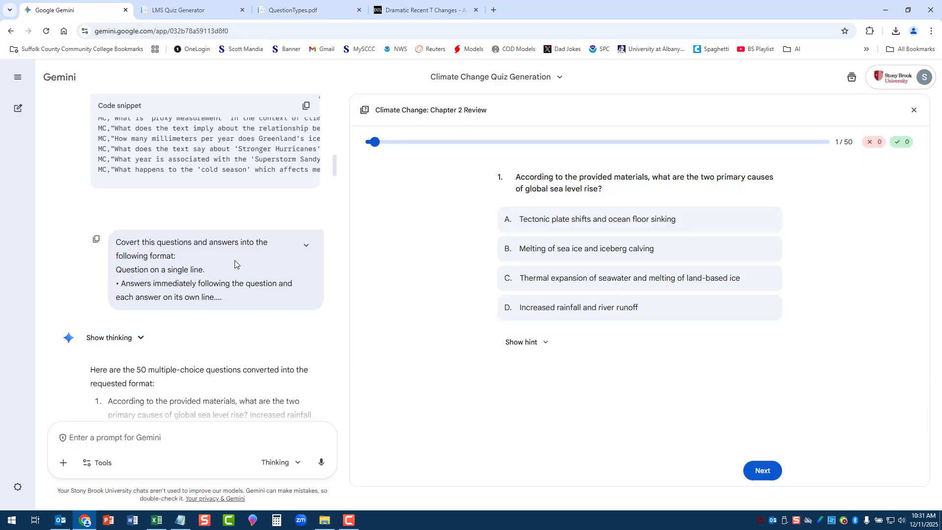
pyautogui.scroll(-1, 280, 231)
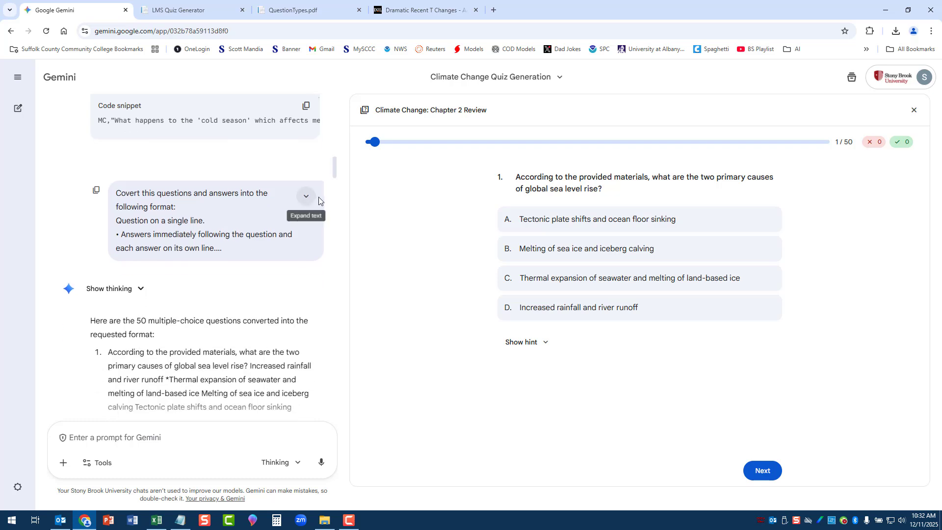
pyautogui.click(308, 197)
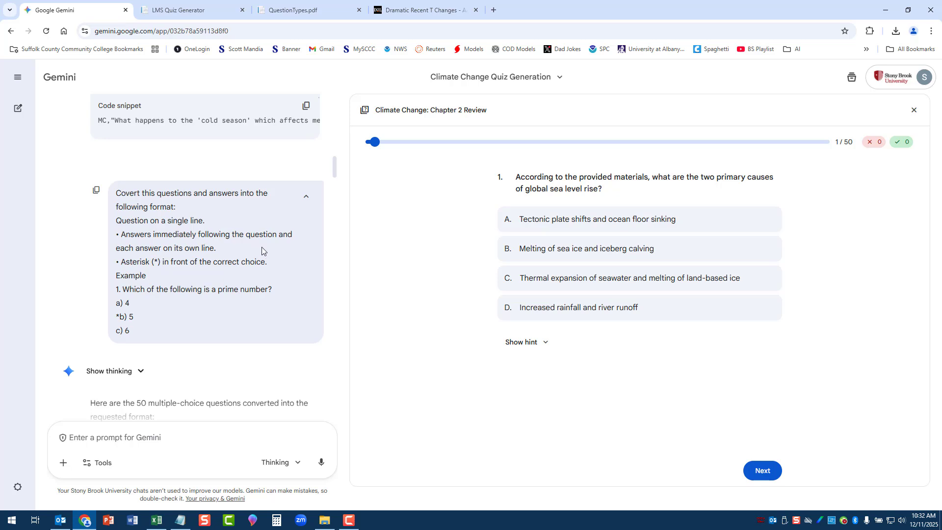
pyautogui.scroll(-1, 279, 254)
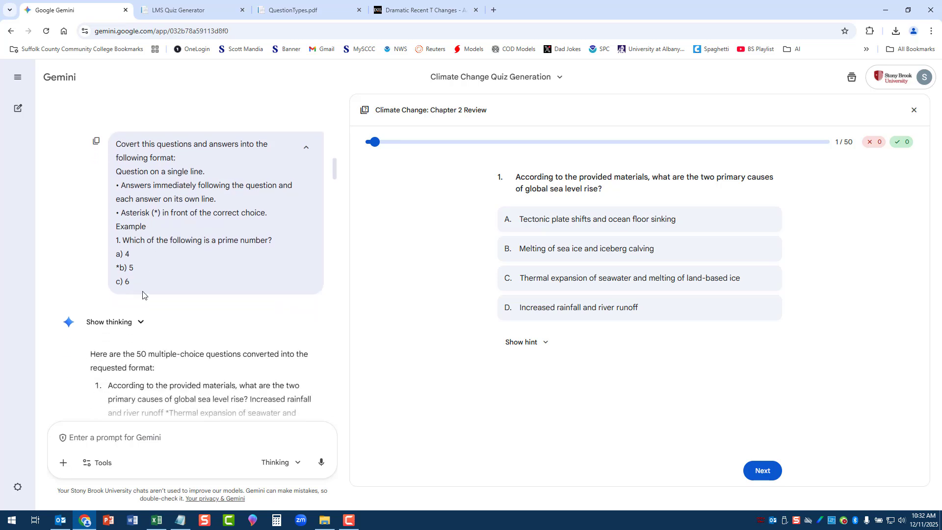
pyautogui.scroll(-4, 263, 233)
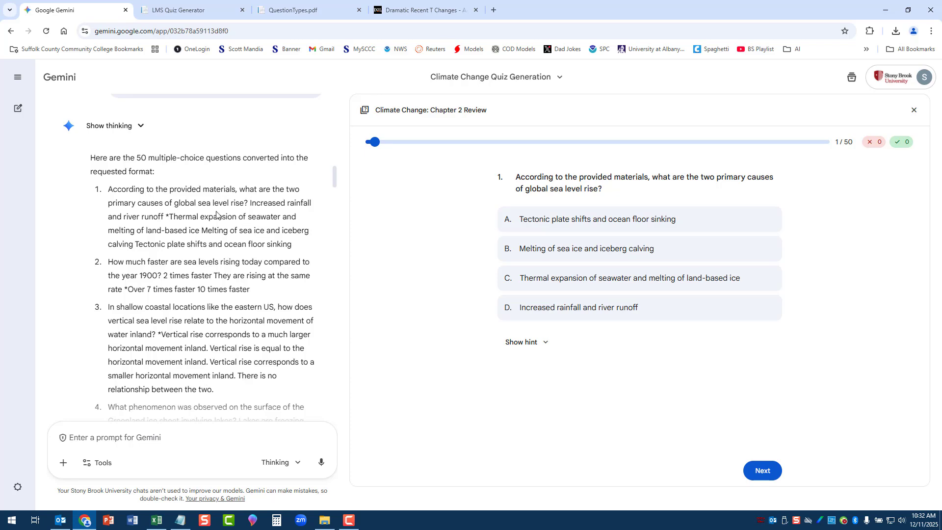
pyautogui.scroll(-20, 256, 260)
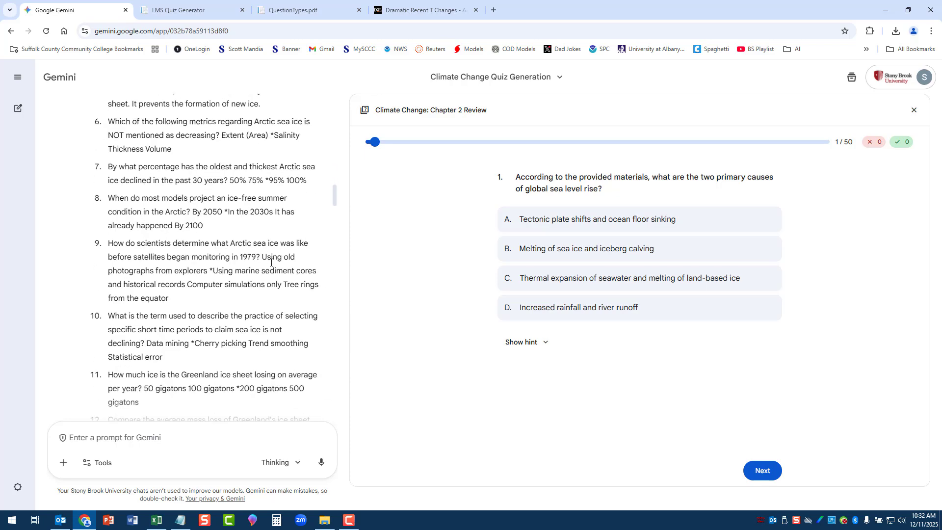
pyautogui.scroll(-20, 271, 265)
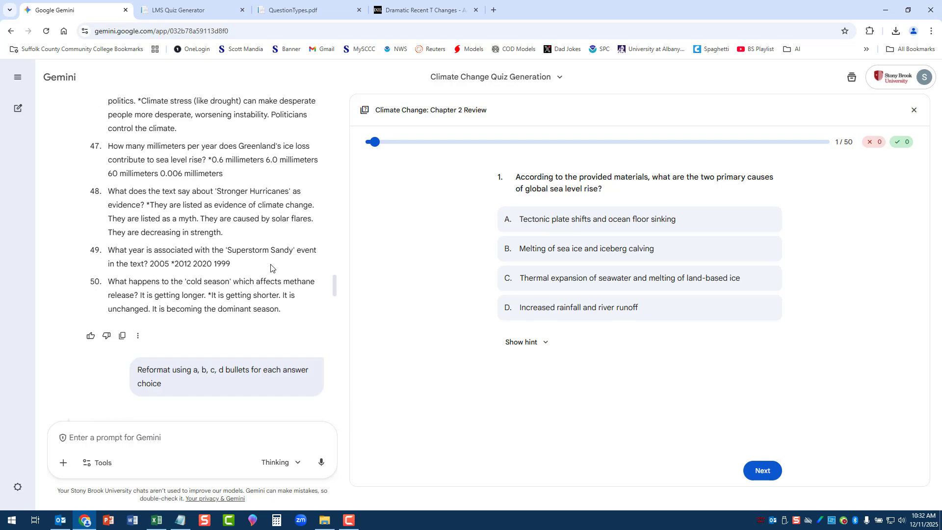
# Step: Examine the request for a, b, c, d answer bullets and the reformatted questions through question 50
pyautogui.scroll(5, 270, 267)
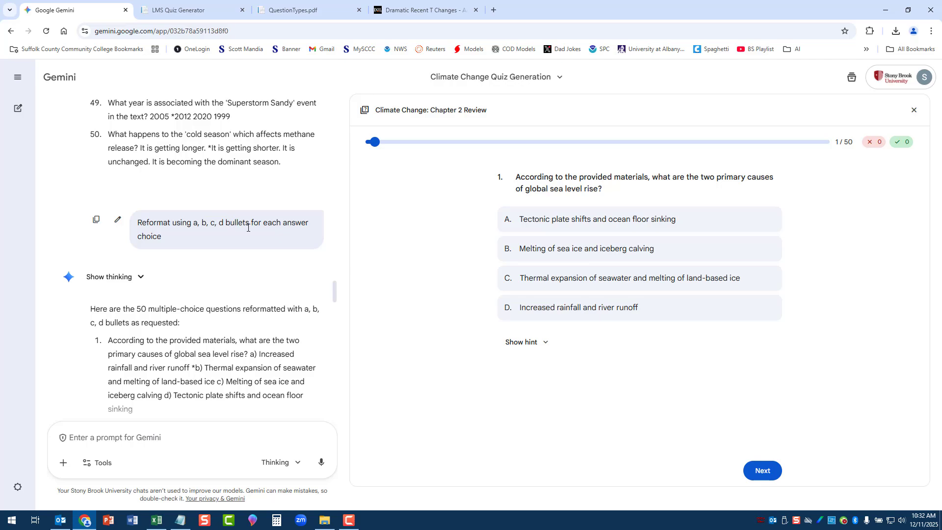
pyautogui.scroll(-9, 263, 317)
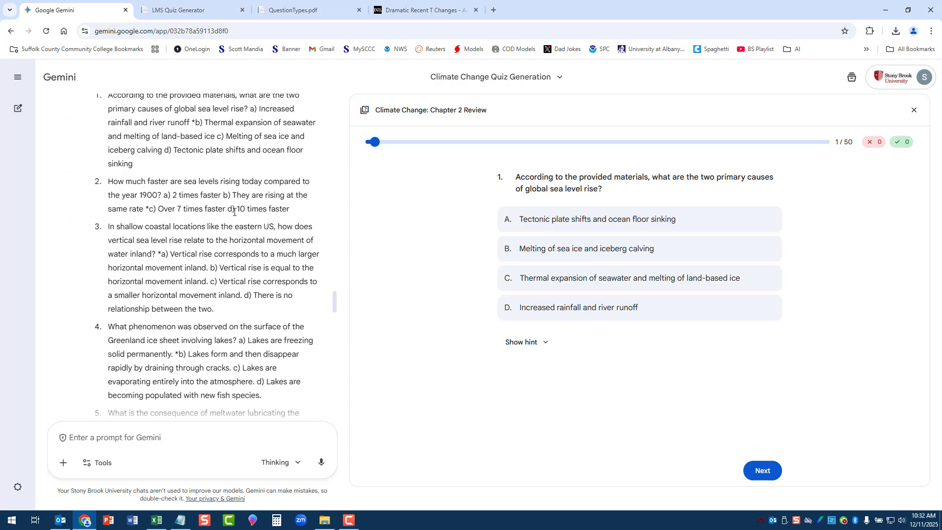
pyautogui.scroll(-20, 244, 233)
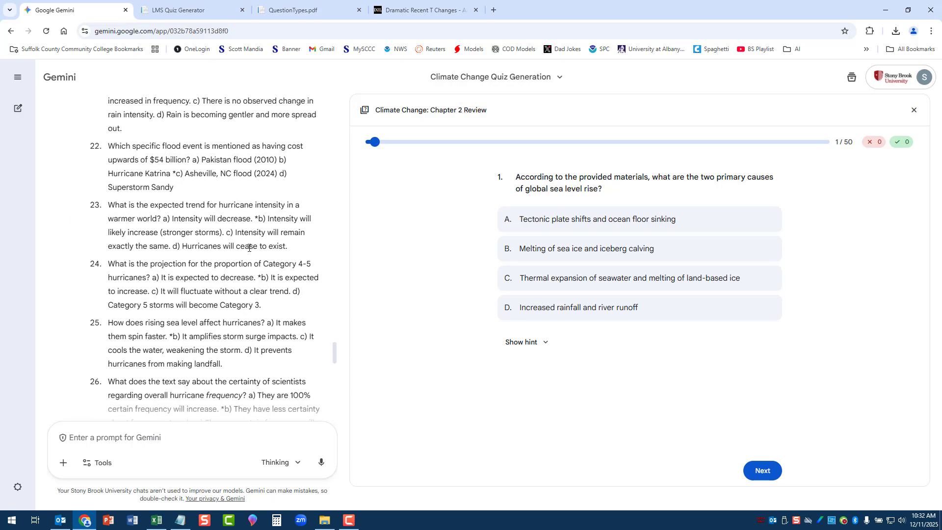
pyautogui.scroll(-20, 248, 254)
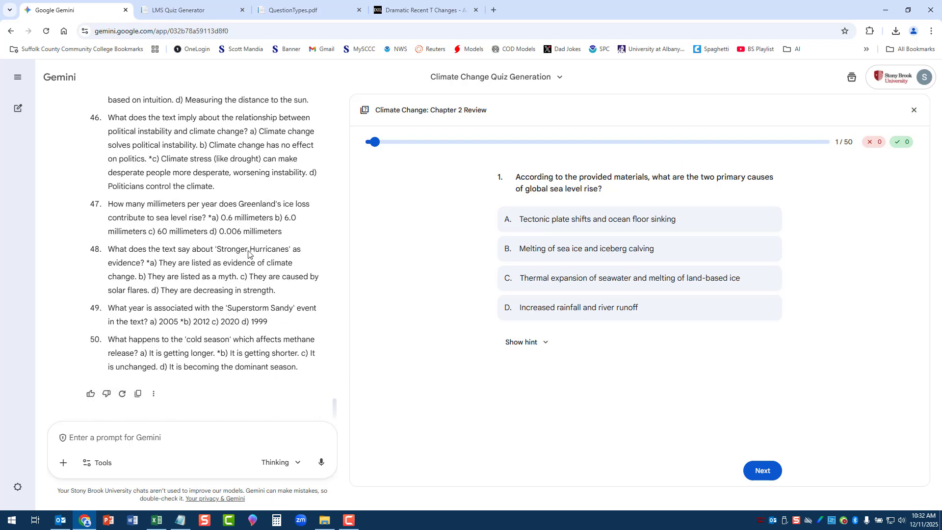
# Step: Switch to the LMS Quiz Generator and review the pasted questions down to the Brightspace download option
pyautogui.click(141, 17)
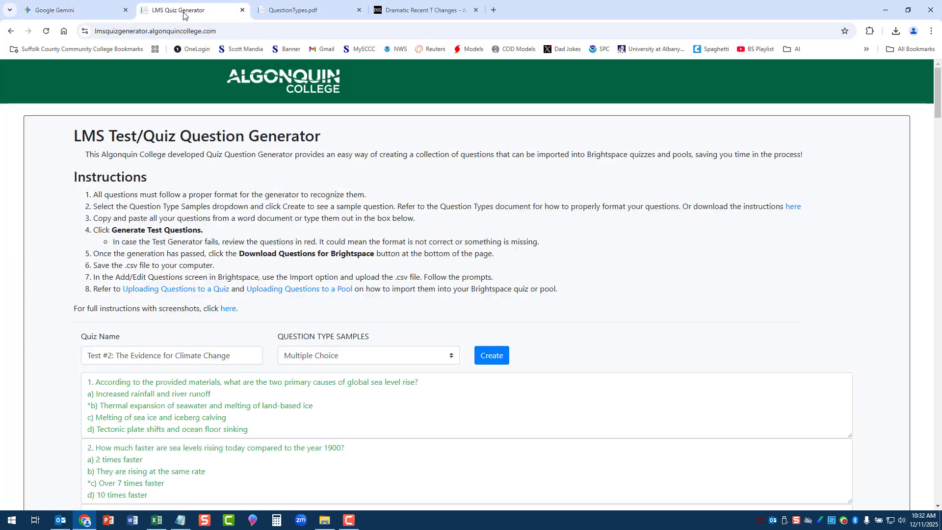
pyautogui.scroll(-3, 318, 216)
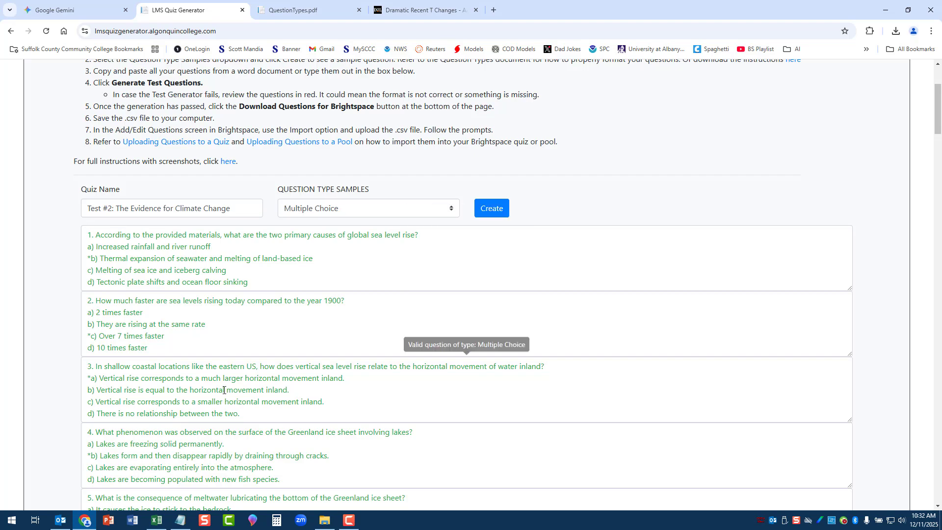
pyautogui.scroll(-5, 420, 258)
pyautogui.scroll(-20, 419, 259)
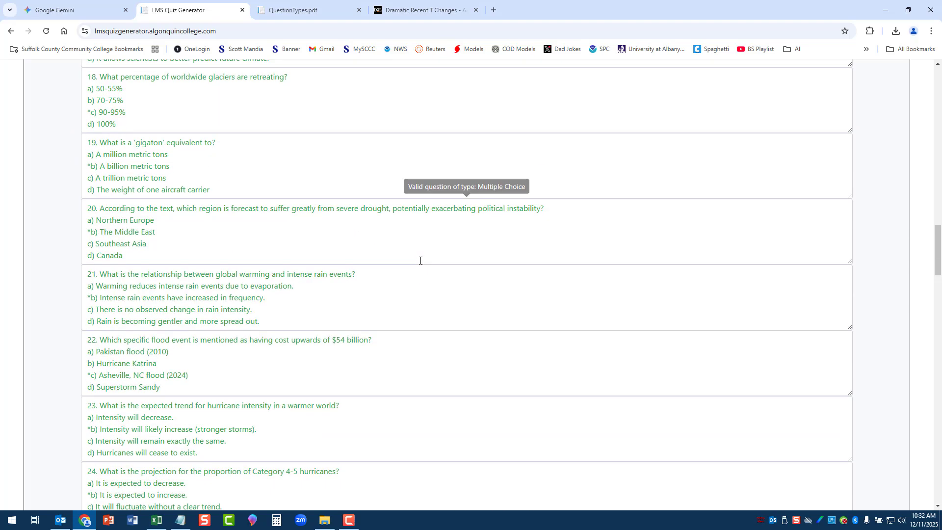
pyautogui.scroll(-20, 420, 261)
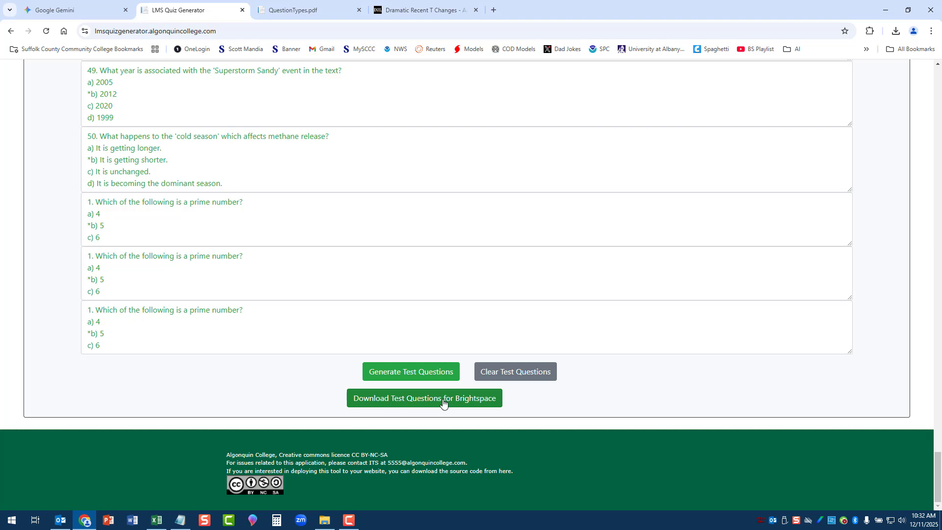
# Step: Switch to Excel, review the Test2TheEvidenceforClimateChange questions up to the first row, and check the file's save format without saving
pyautogui.moveTo(157, 525)
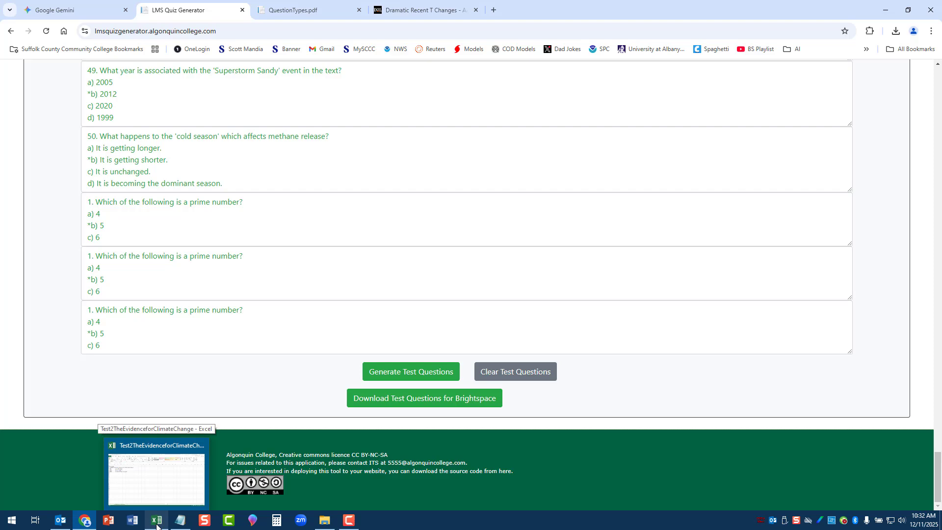
pyautogui.click(157, 525)
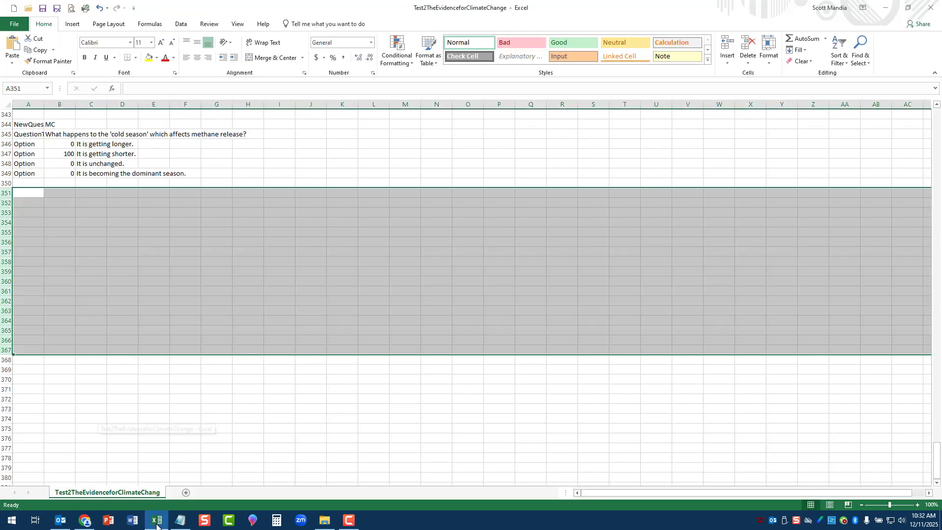
pyautogui.scroll(12, 267, 338)
pyautogui.scroll(20, 271, 329)
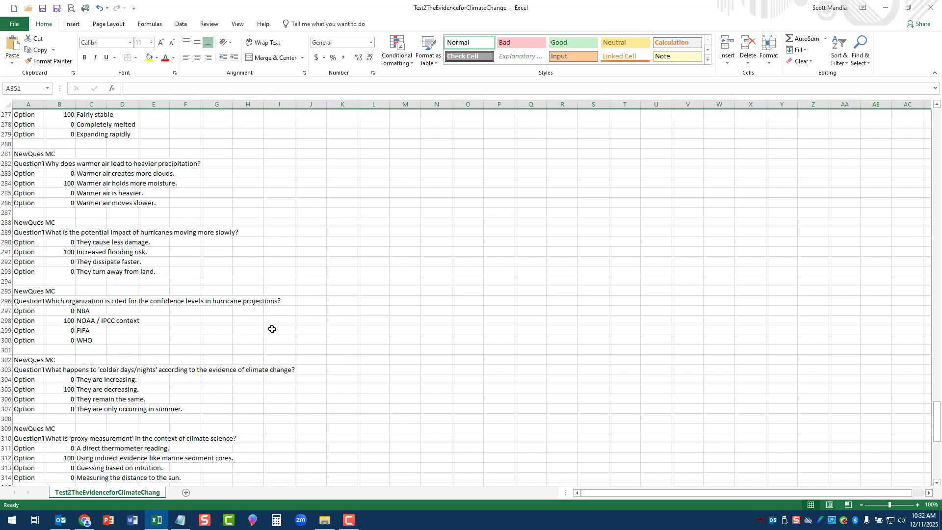
pyautogui.scroll(20, 277, 328)
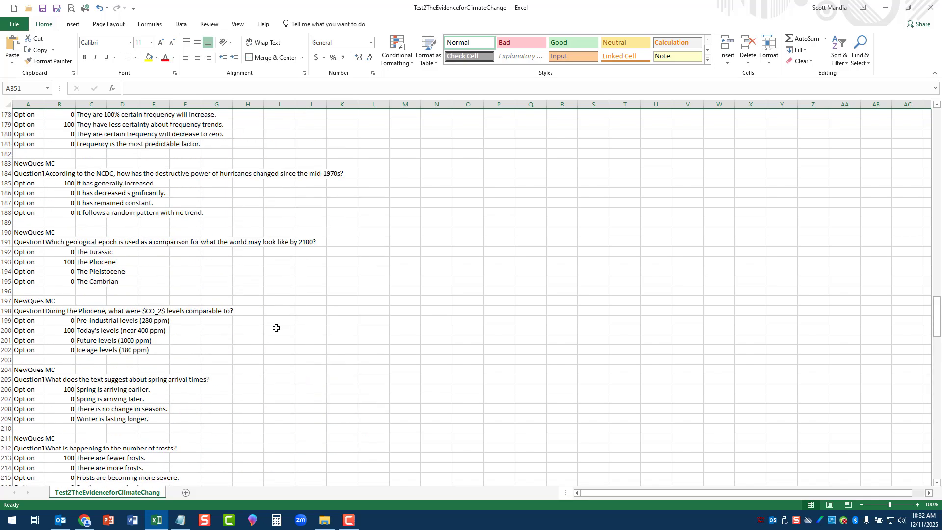
pyautogui.scroll(20, 276, 328)
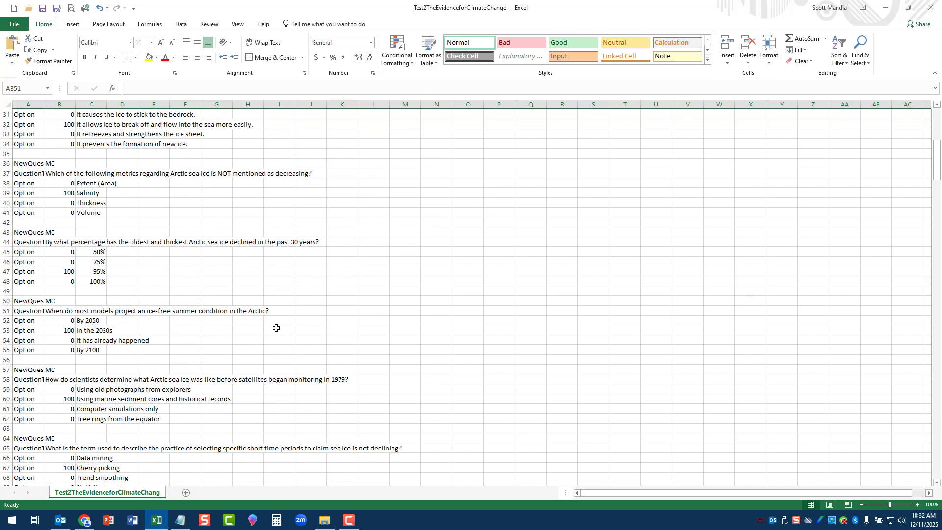
pyautogui.click(57, 8)
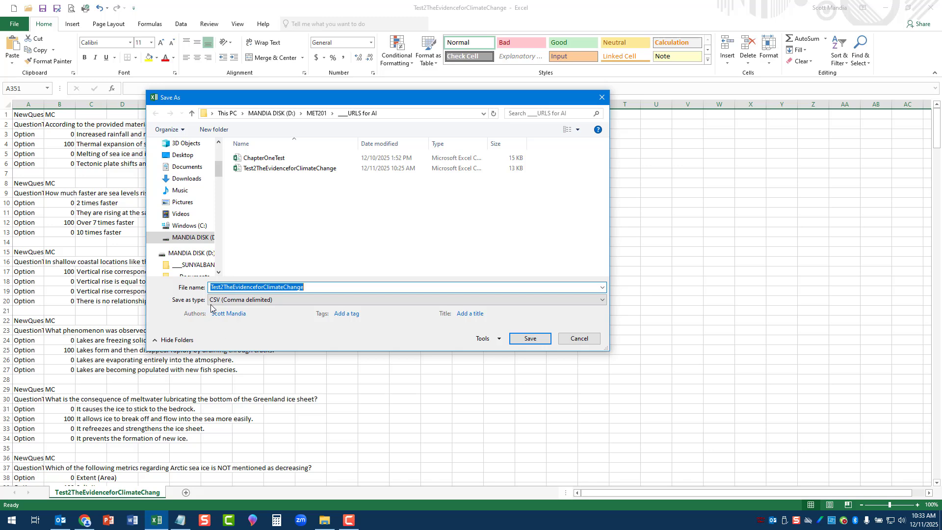
pyautogui.click(579, 338)
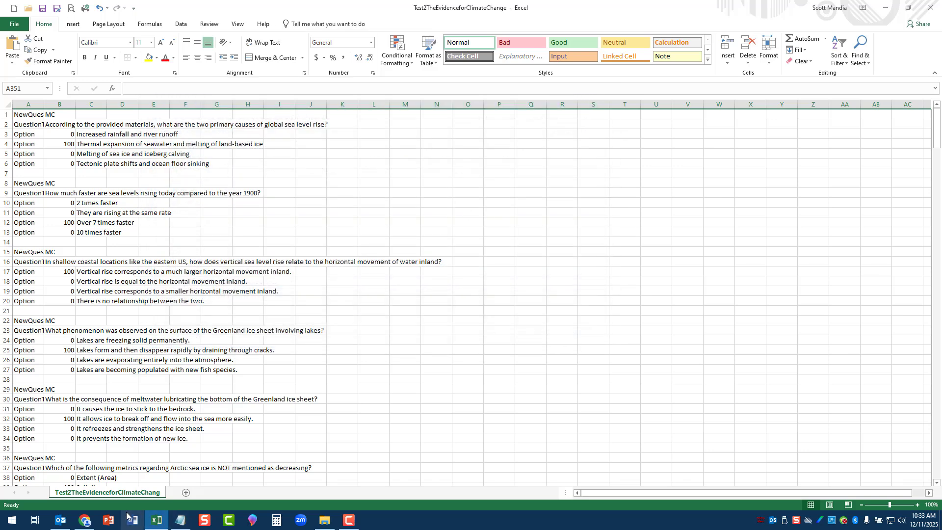
# Step: Switch to the AATM103 course in Brightspace and start a new quiz in its Quizzes area
pyautogui.click(85, 520)
pyautogui.scroll(4, 412, 181)
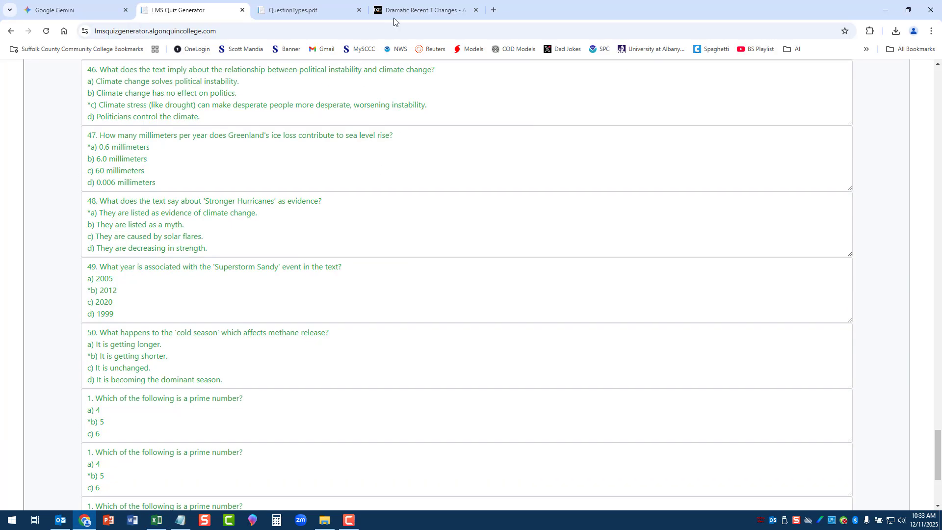
pyautogui.click(394, 13)
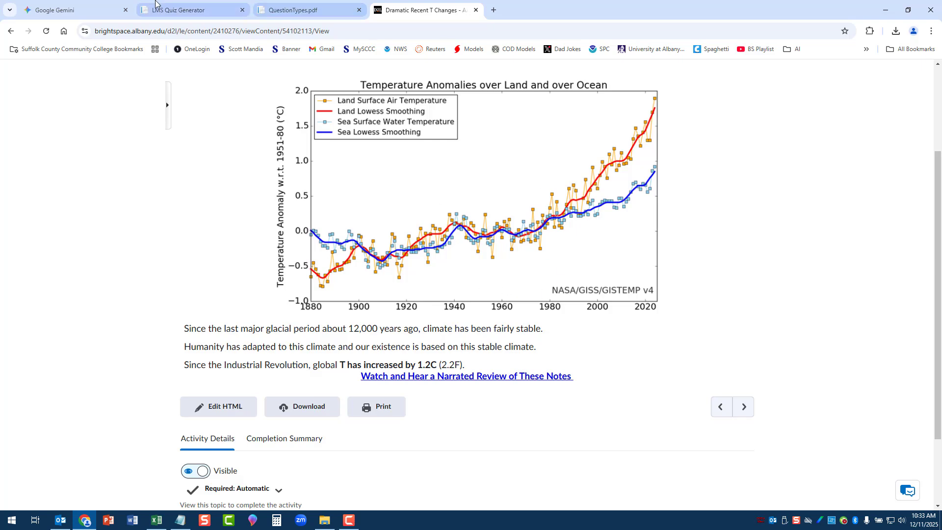
pyautogui.scroll(3, 334, 135)
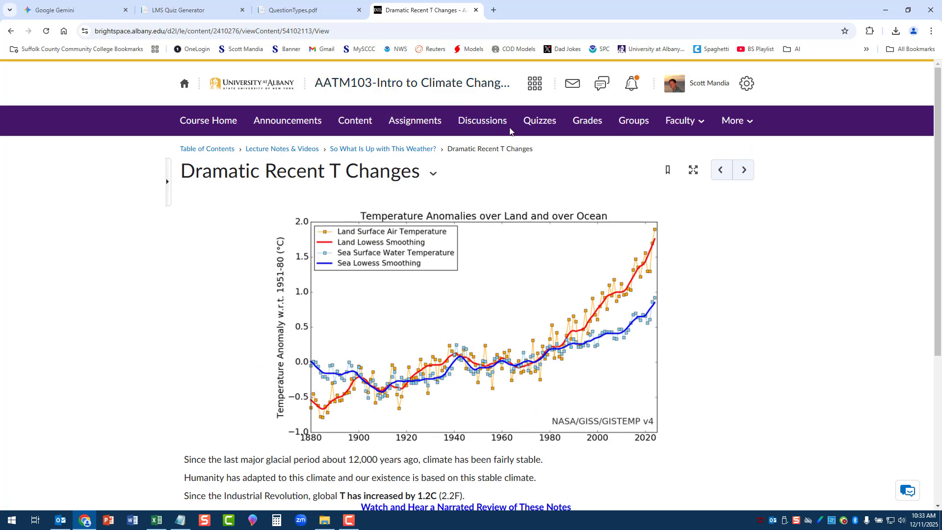
pyautogui.click(544, 126)
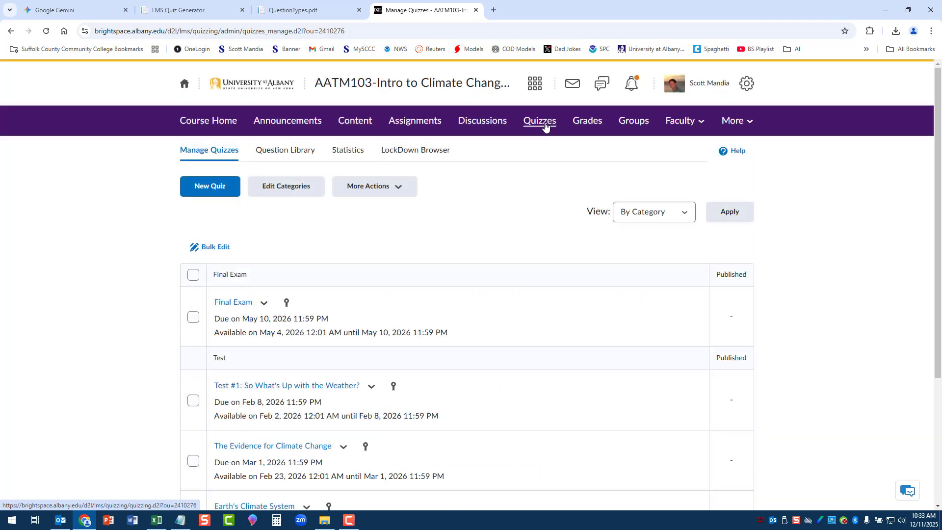
pyautogui.scroll(-1, 535, 128)
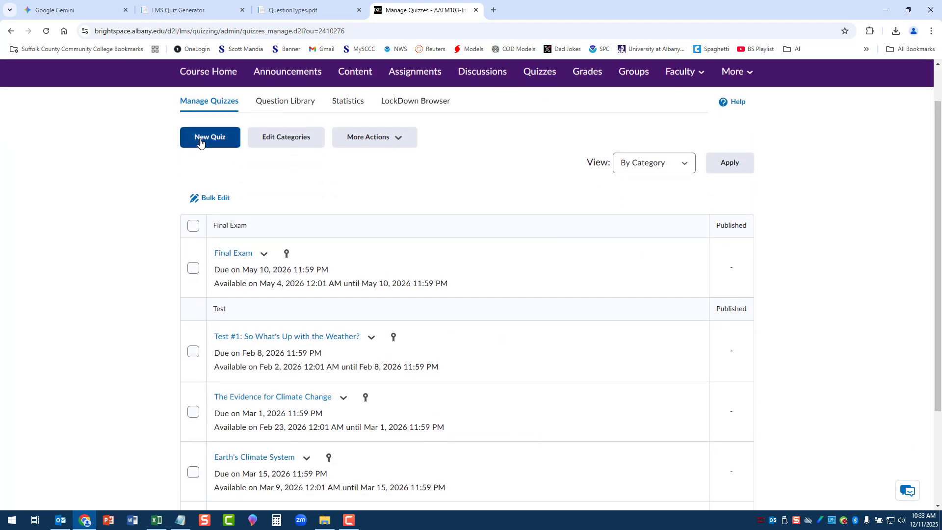
pyautogui.click(201, 139)
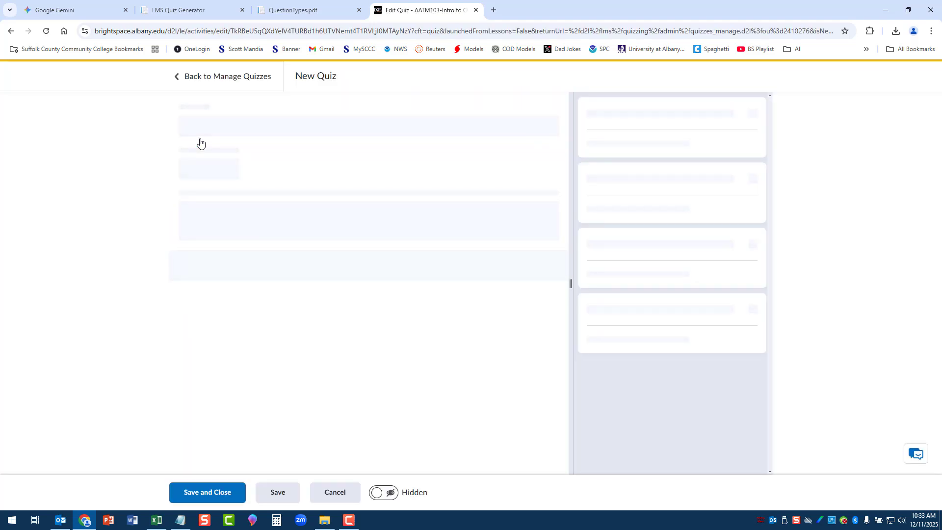
pyautogui.moveTo(231, 127); pyautogui.dragTo(167, 125)
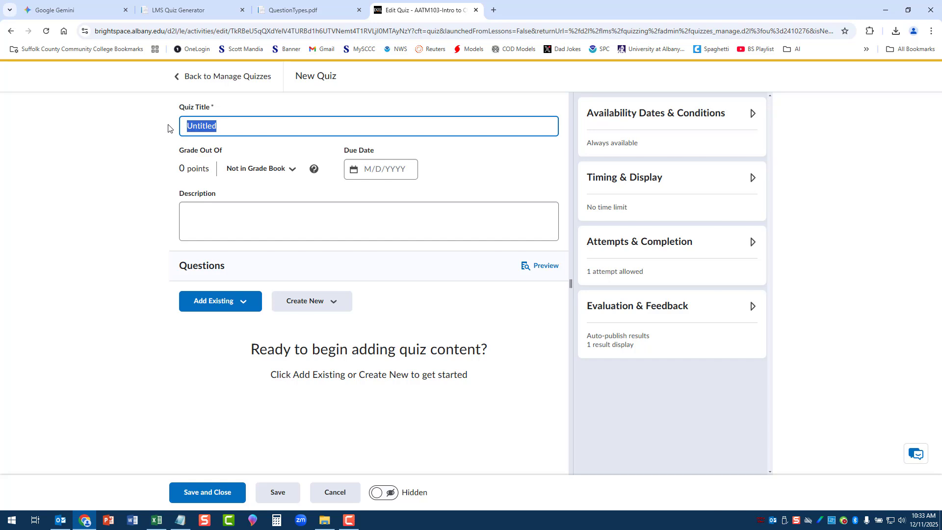
# Step: Upload the Test2TheEvidenceforClimateChange question file from the MET201 folder on drive D and import all its questions into the quiz
pyautogui.click(238, 303)
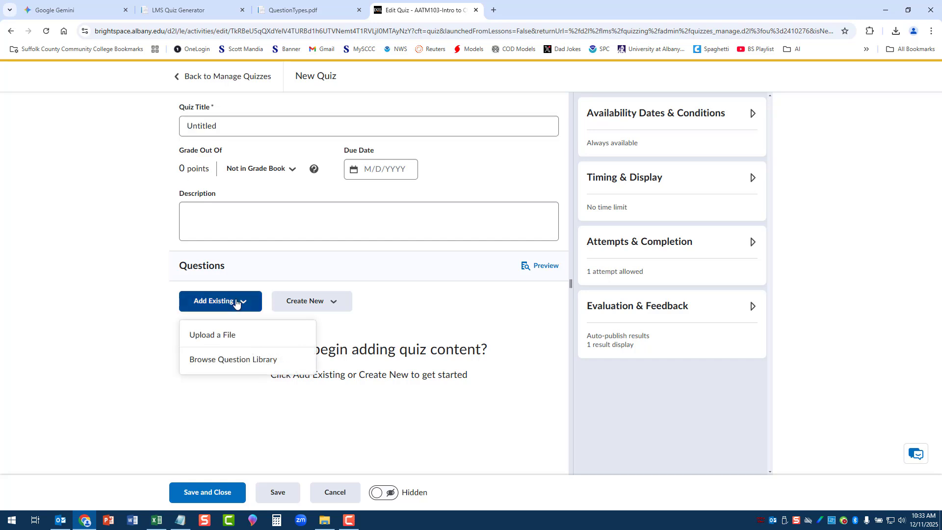
pyautogui.click(220, 335)
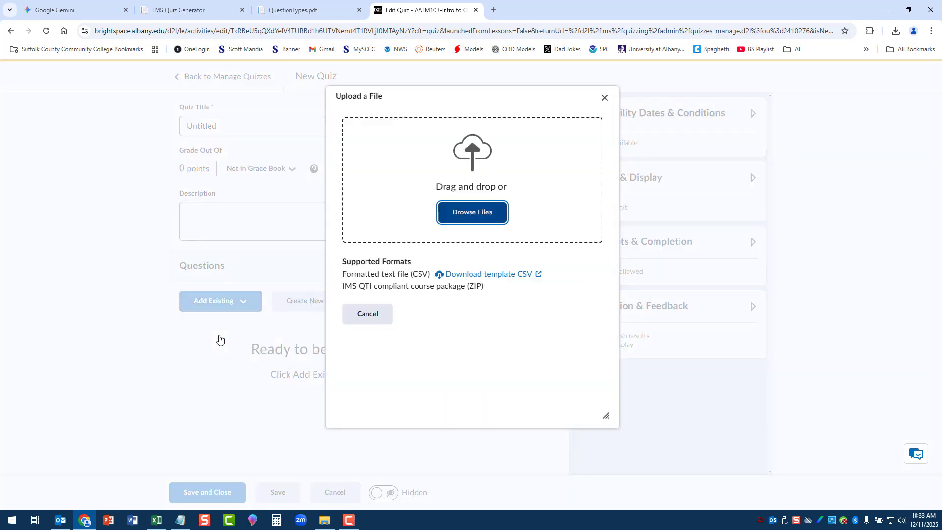
pyautogui.click(467, 220)
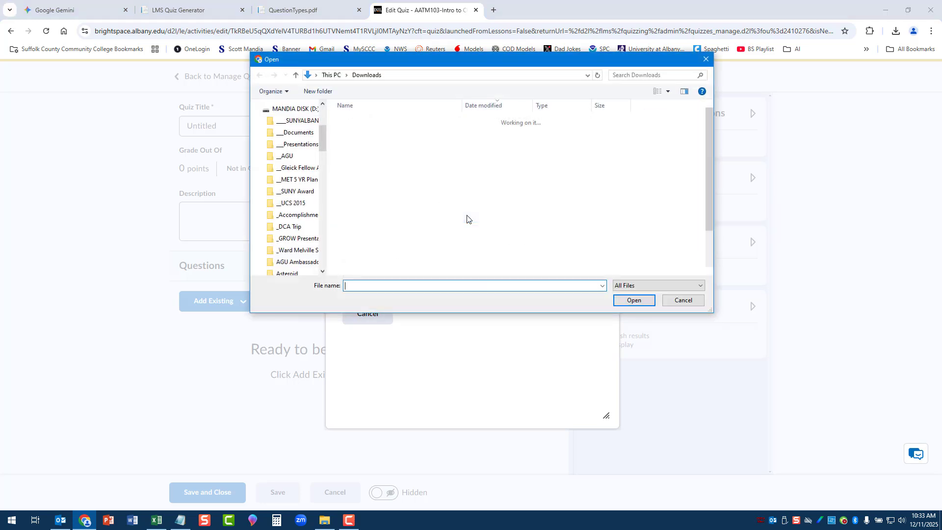
pyautogui.scroll(-2, 284, 260)
pyautogui.click(294, 191)
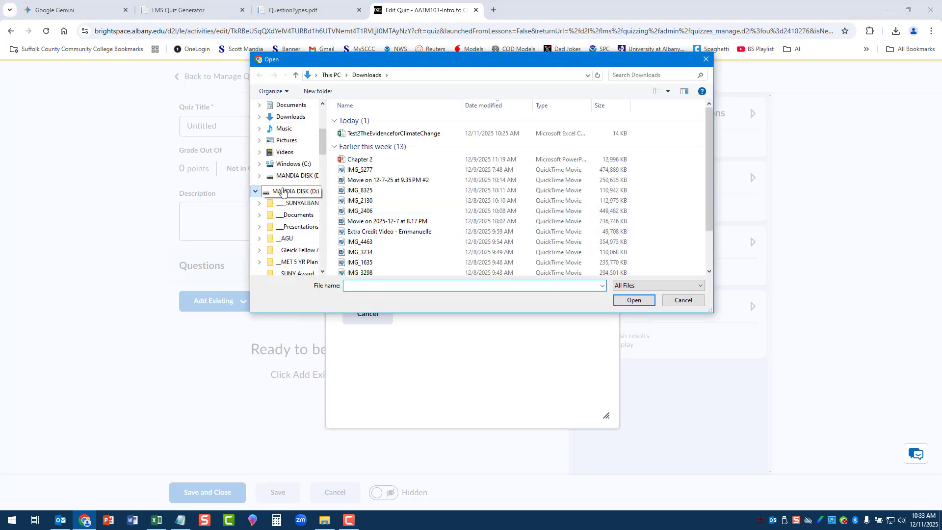
pyautogui.scroll(-2, 380, 218)
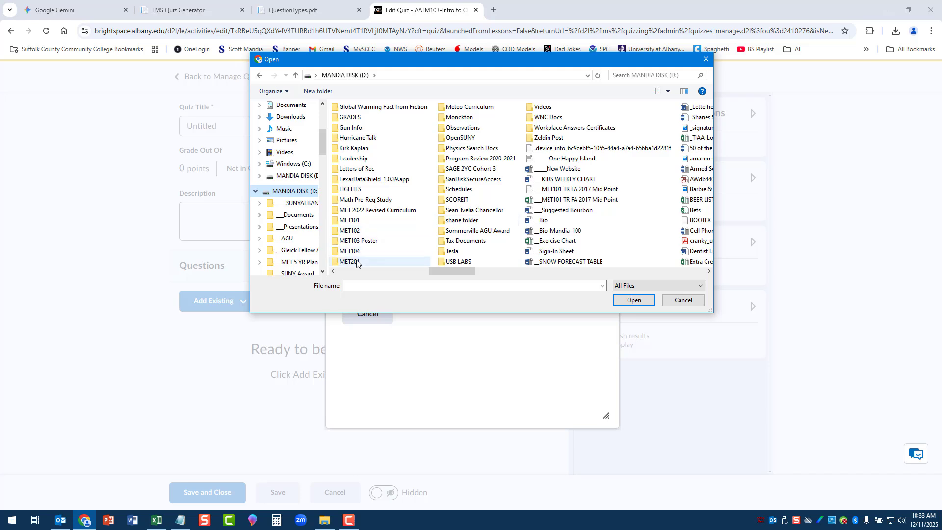
pyautogui.doubleClick(357, 263)
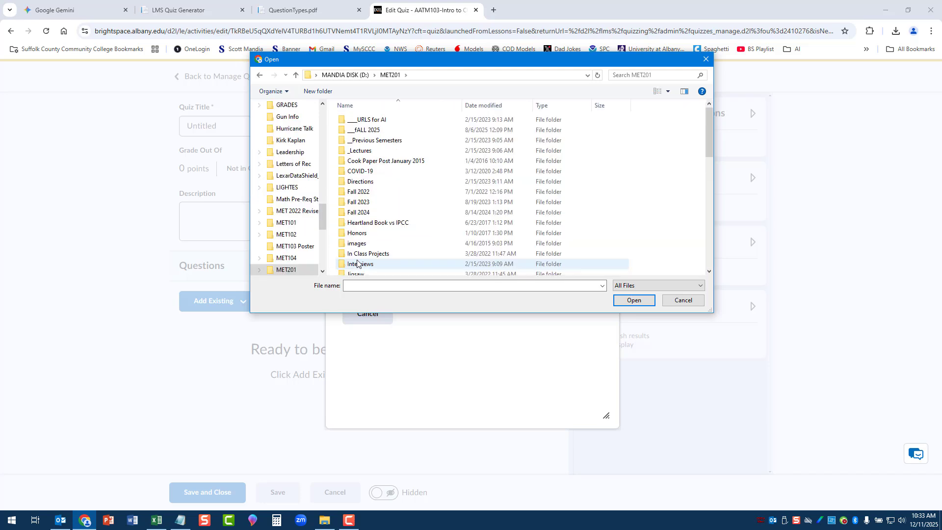
pyautogui.doubleClick(353, 120)
pyautogui.doubleClick(369, 143)
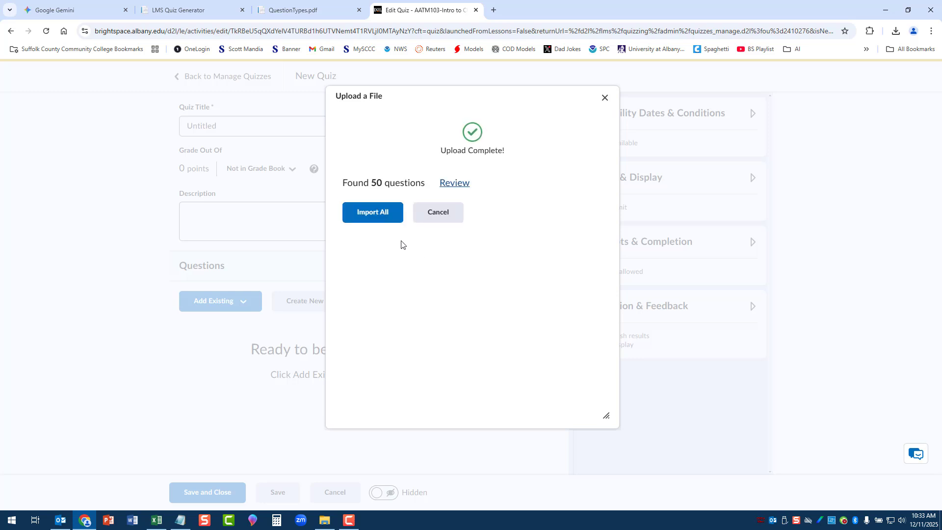
pyautogui.click(379, 213)
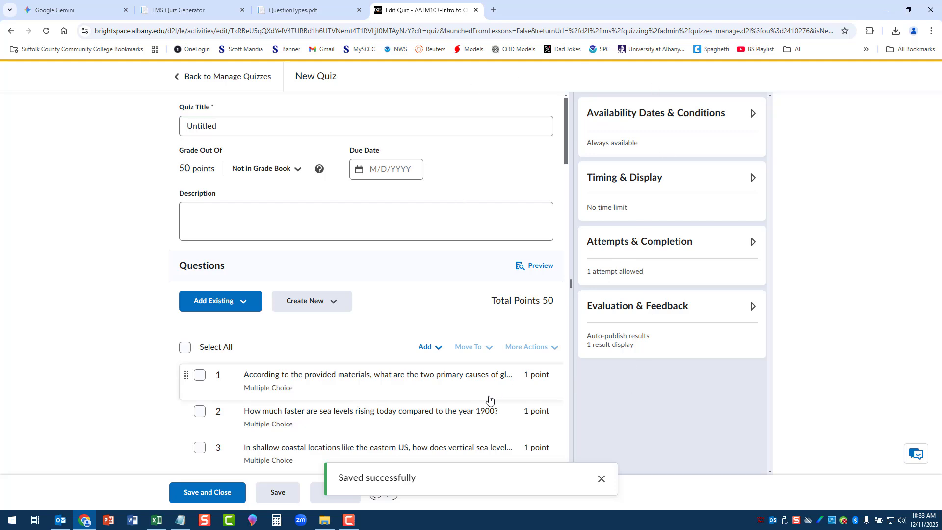
# Step: Examine the first imported question's text, answer choices and marked correct answer, leaving the editor without saving
pyautogui.click(380, 376)
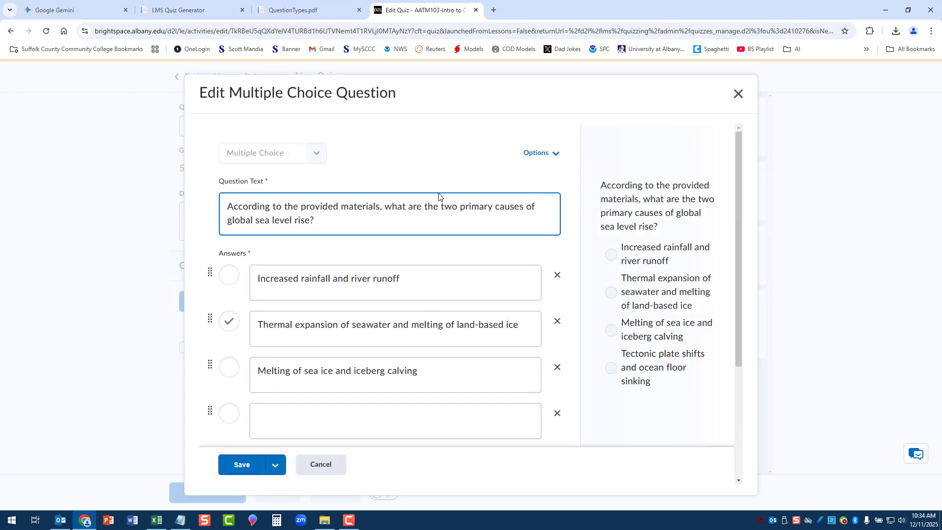
pyautogui.scroll(-2, 440, 196)
pyautogui.scroll(-1, 438, 198)
pyautogui.scroll(2, 438, 197)
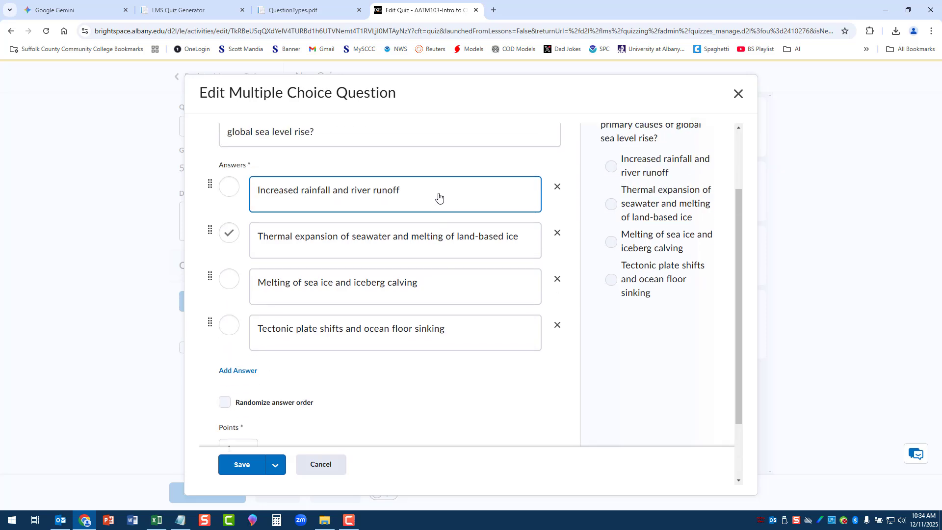
pyautogui.click(332, 462)
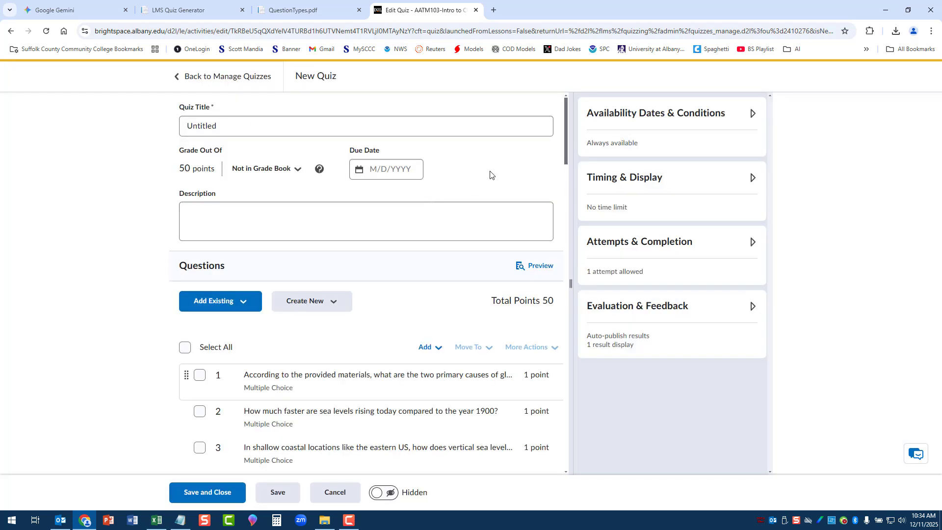